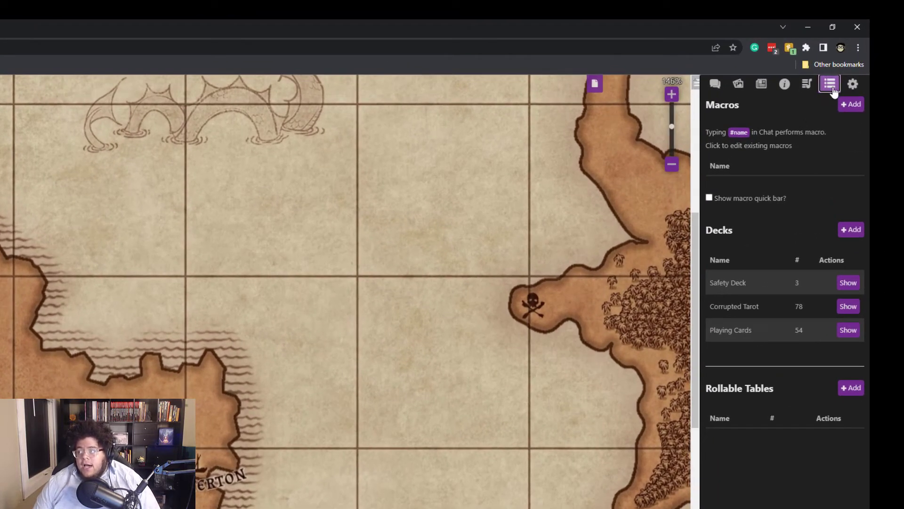
- Show the Playing Cards deck on the tabletop and deal one card onto the map above North Latterton
click(833, 89)
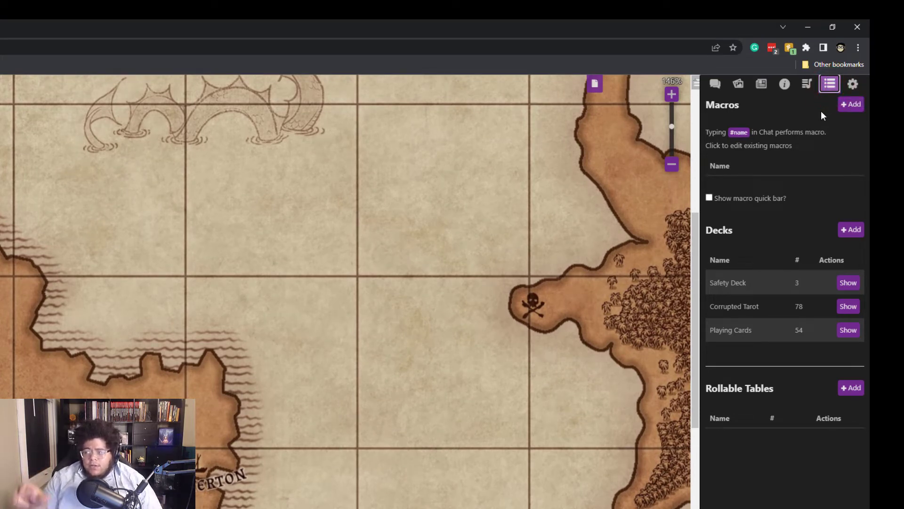
click(831, 89)
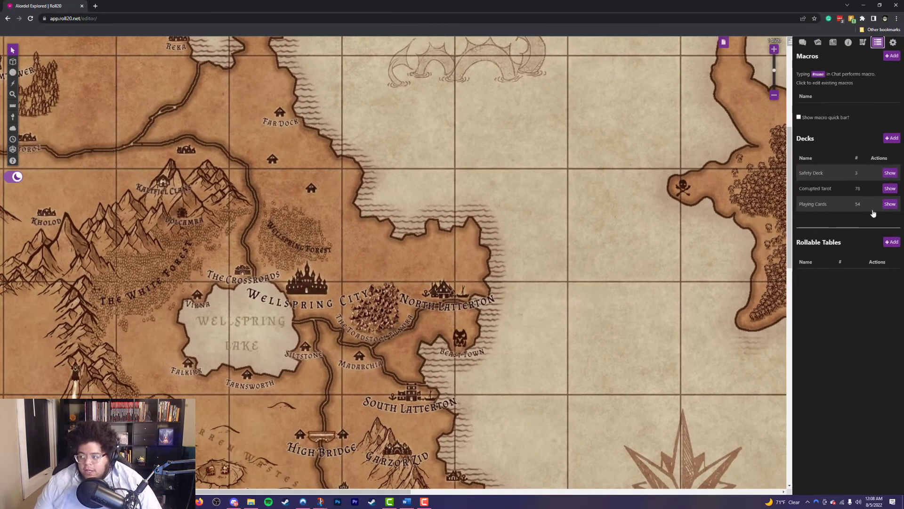
click(890, 204)
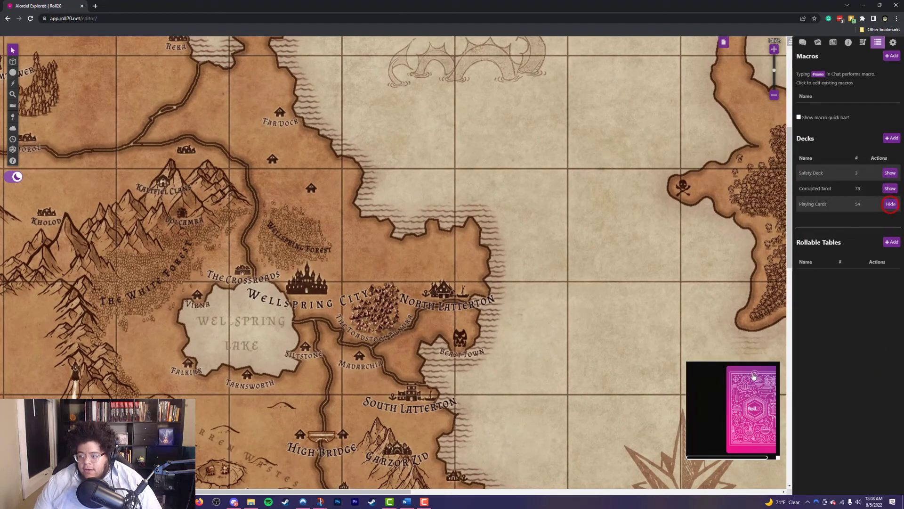
drag(738, 382, 476, 298)
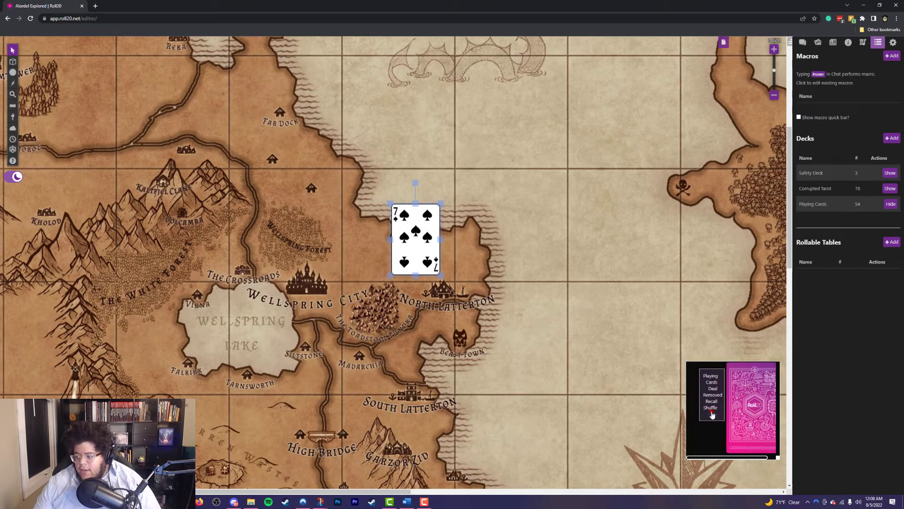
- Hide the Playing Cards deck and remove the dealt card from the map with Remove Card
click(711, 411)
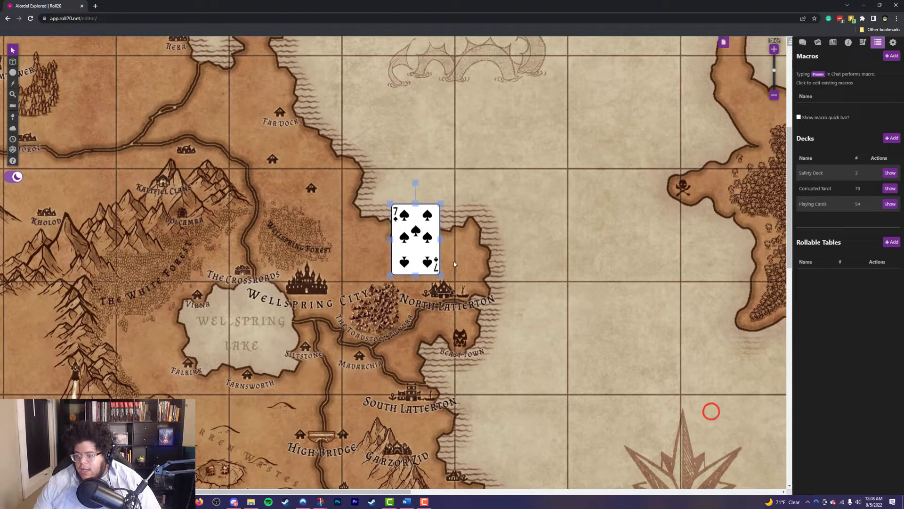
right_click(418, 241)
mouse_move(435, 240)
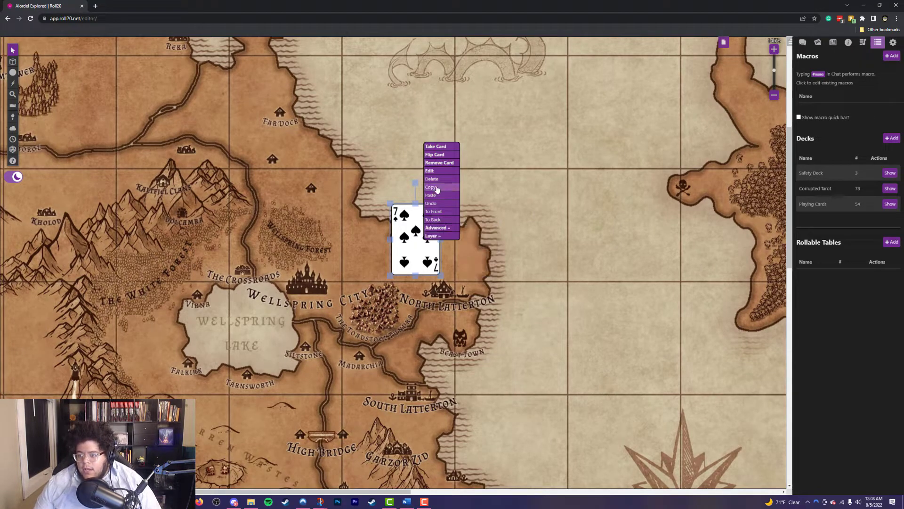
click(437, 165)
click(854, 380)
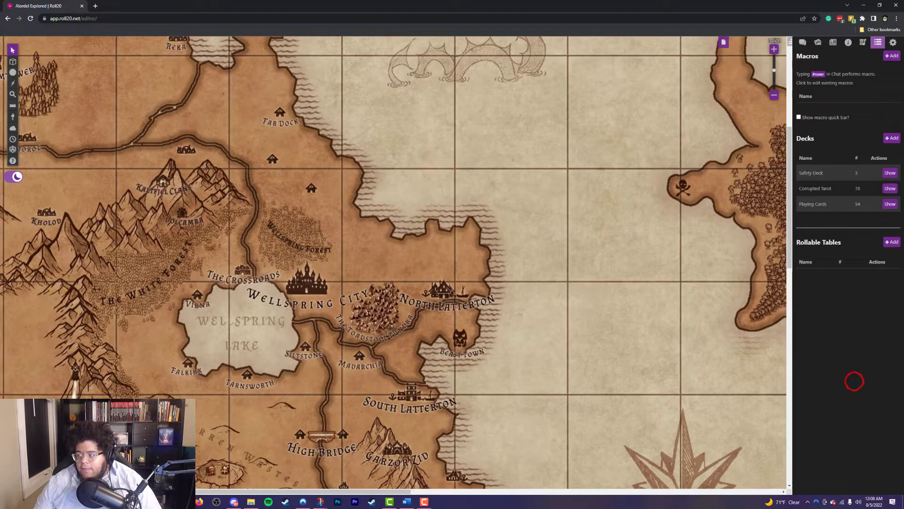
- Show the Safety Deck, deal a card onto the map, view its available cards, and move the dealt card into the sea beyond Beast Town
click(892, 174)
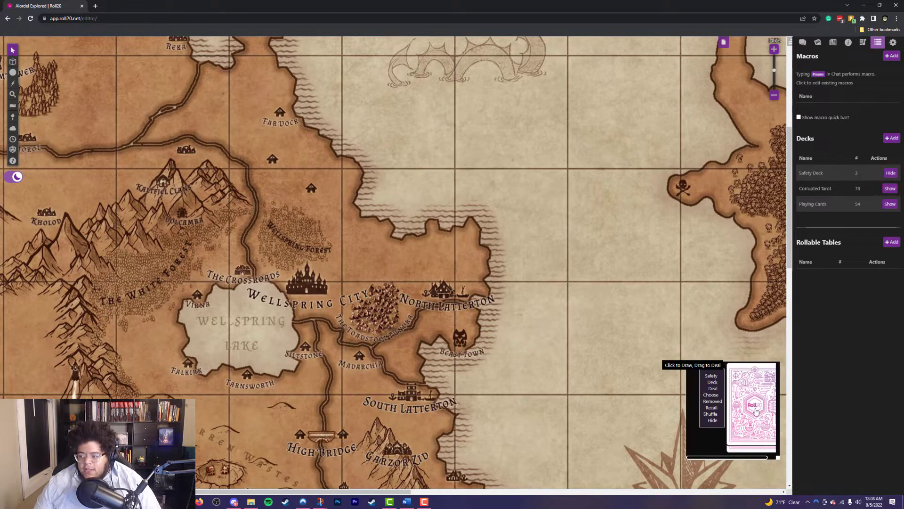
click(755, 410)
drag(755, 409, 446, 258)
mouse_move(715, 398)
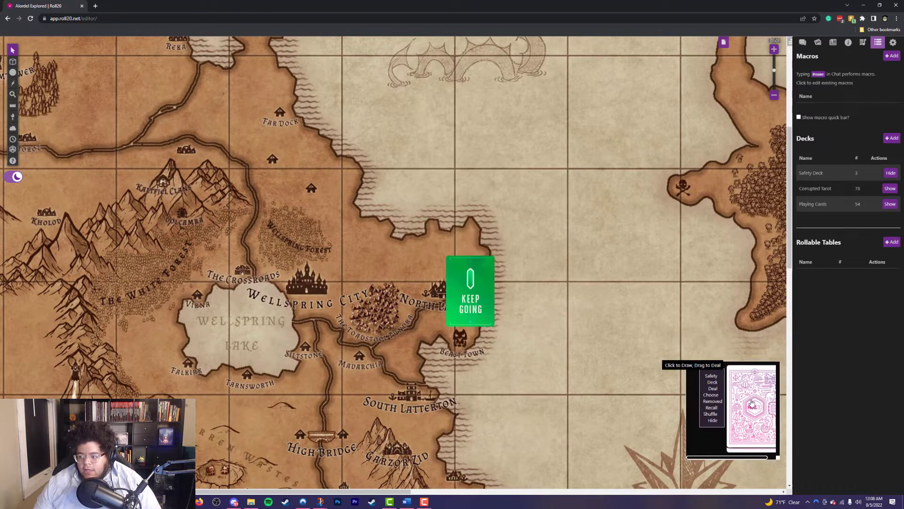
click(715, 399)
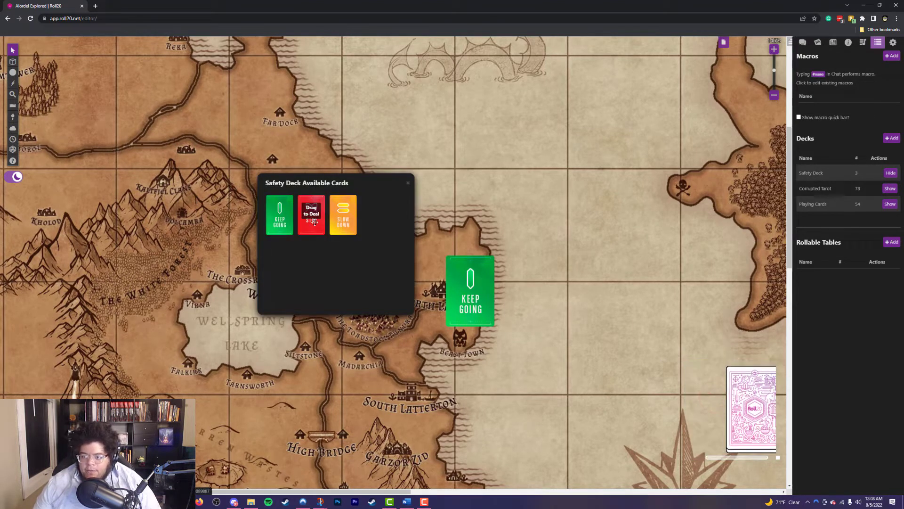
click(408, 184)
drag(470, 292, 564, 322)
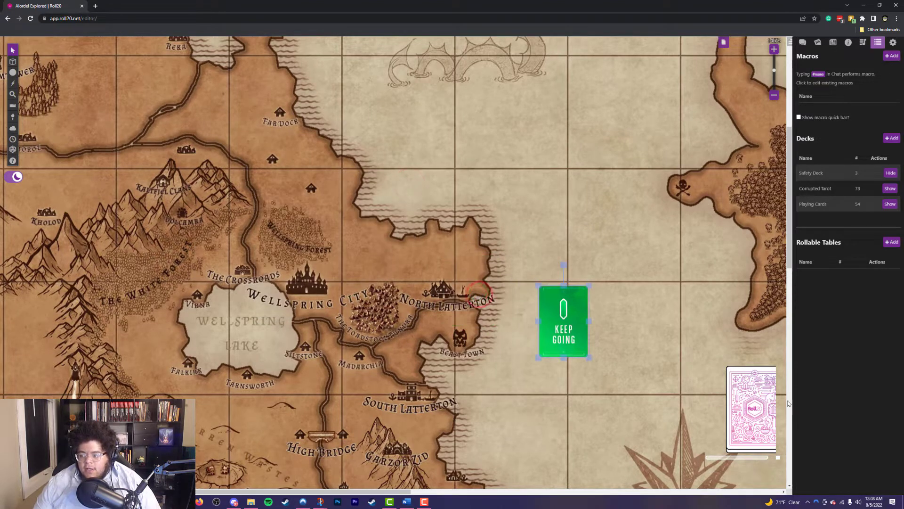
- Review the Safety Deck's settings and close them without saving
click(820, 174)
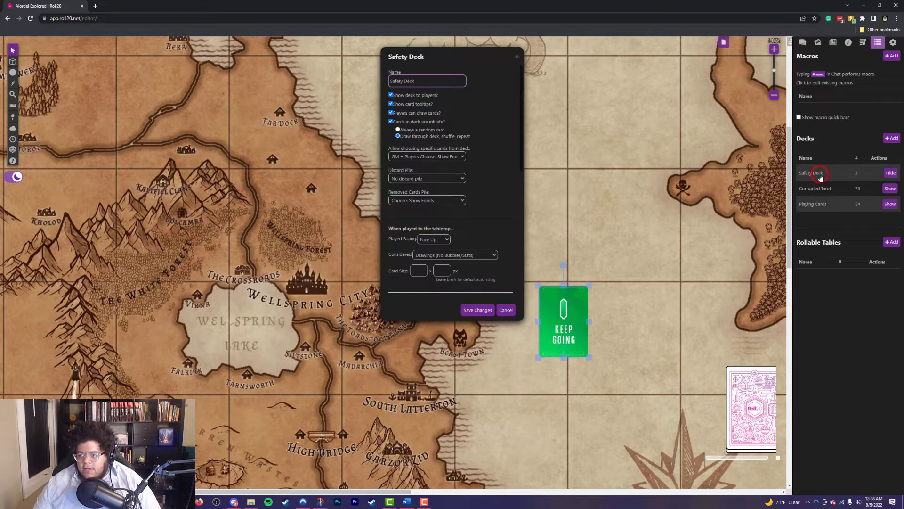
click(506, 310)
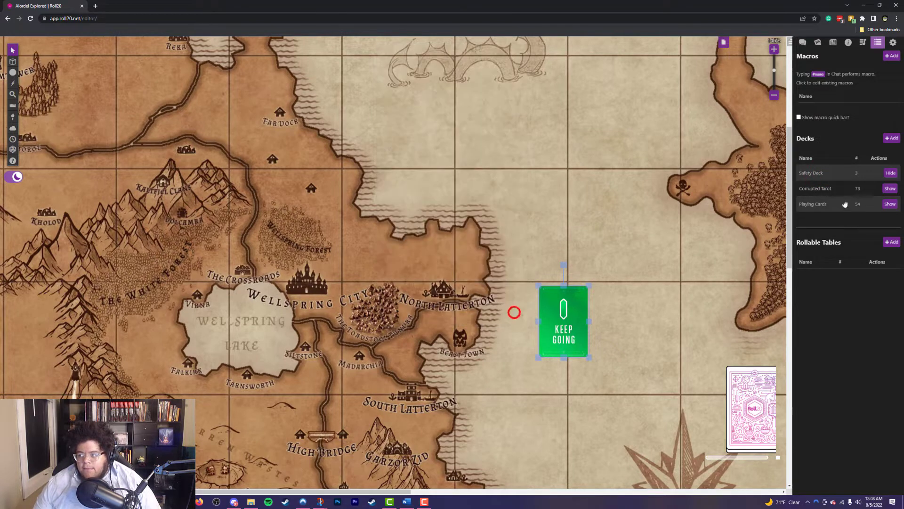
right_click(822, 172)
click(822, 172)
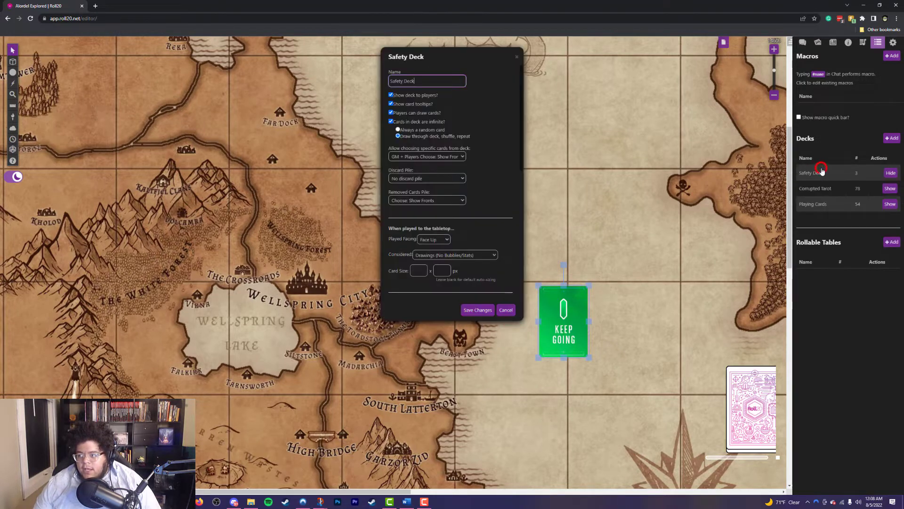
click(502, 311)
- Recall all Safety Deck cards to the deck and hide the deck from the tabletop
mouse_move(754, 401)
click(712, 407)
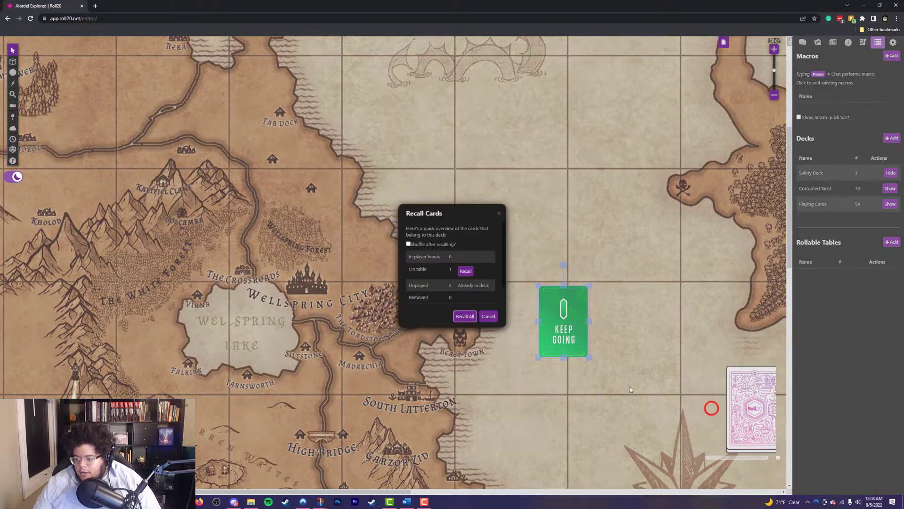
click(465, 316)
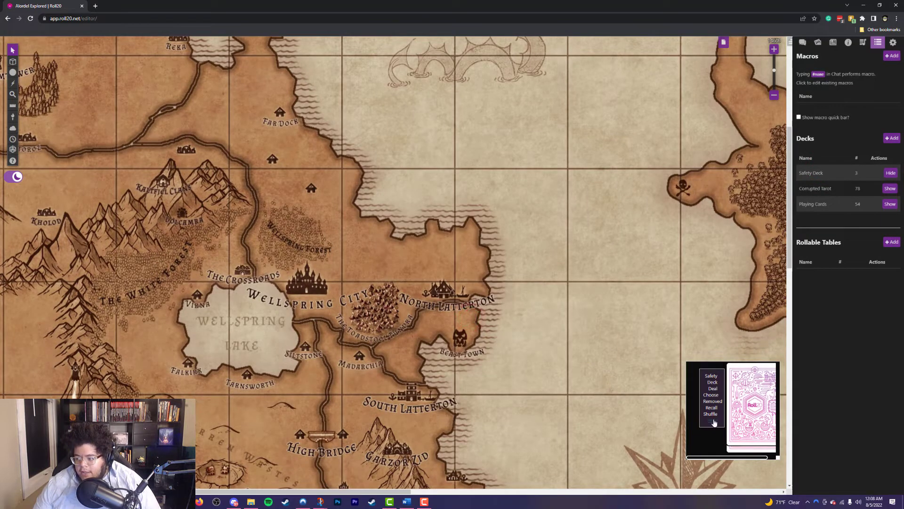
click(858, 358)
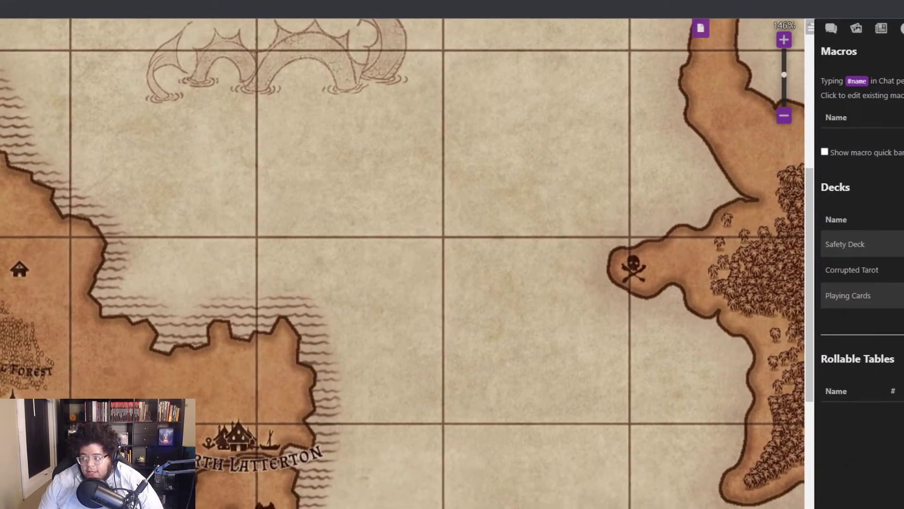
- Add a new deck, name it "Test Deck For Video" and keep "Show deck to players?" enabled
click(900, 184)
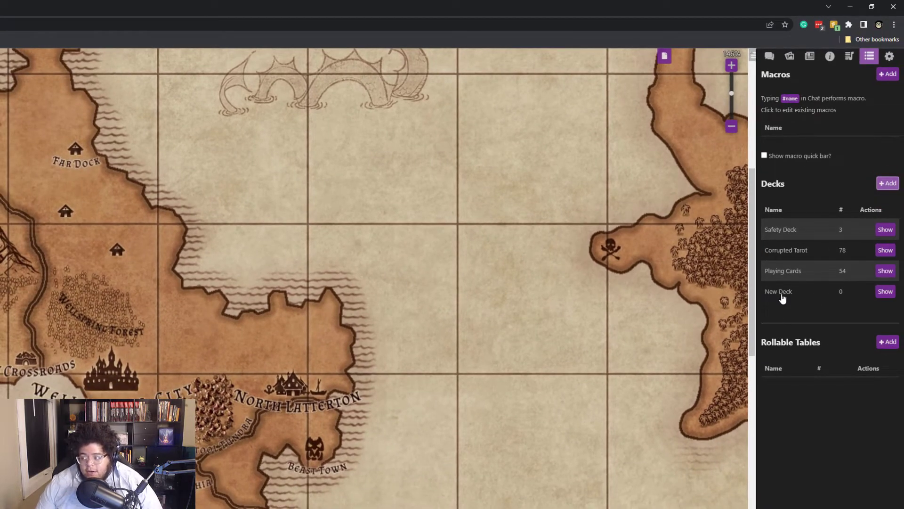
click(779, 292)
triple_click(267, 107)
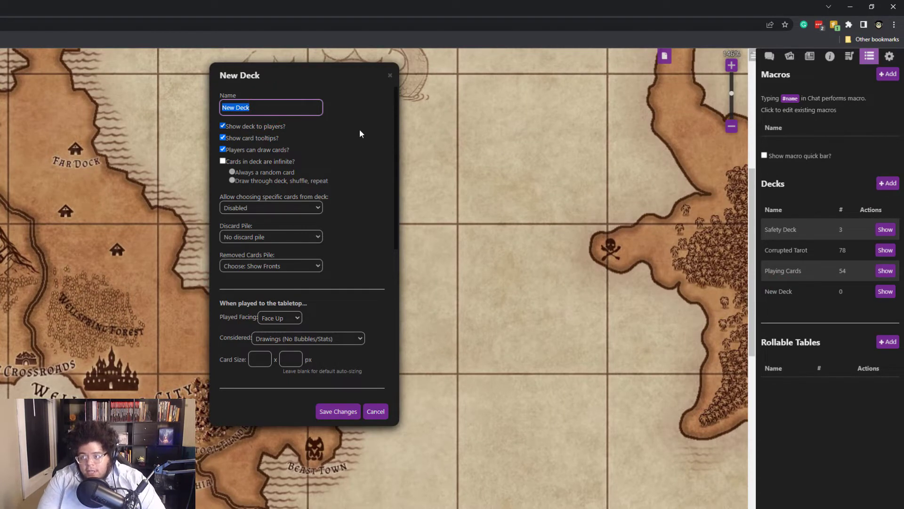
text(Test)
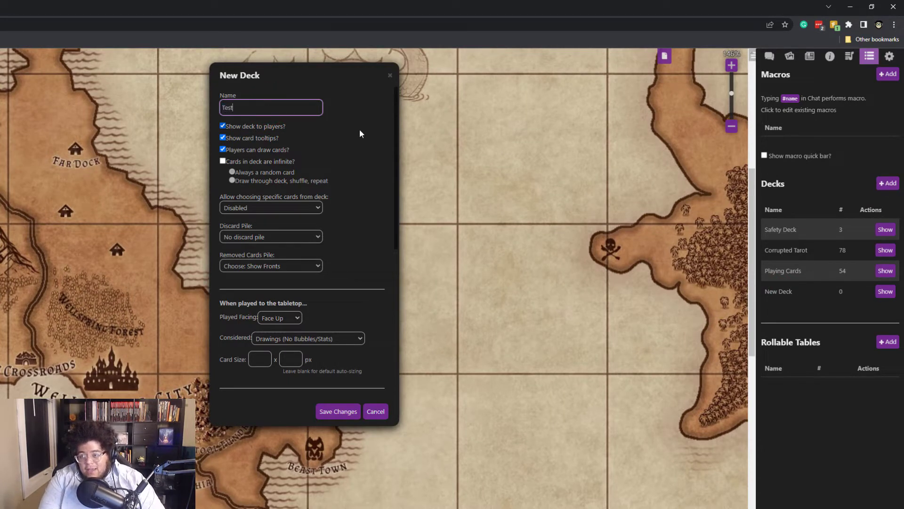
text( Deck For Video)
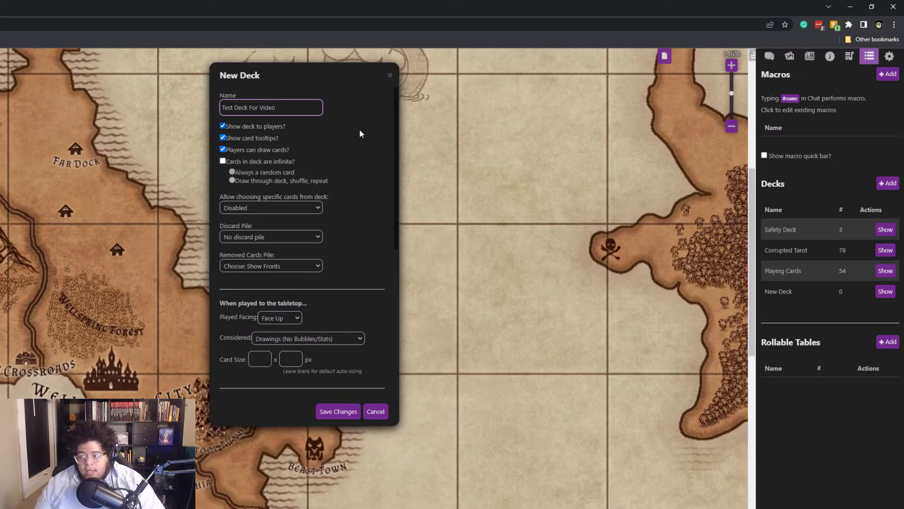
click(360, 132)
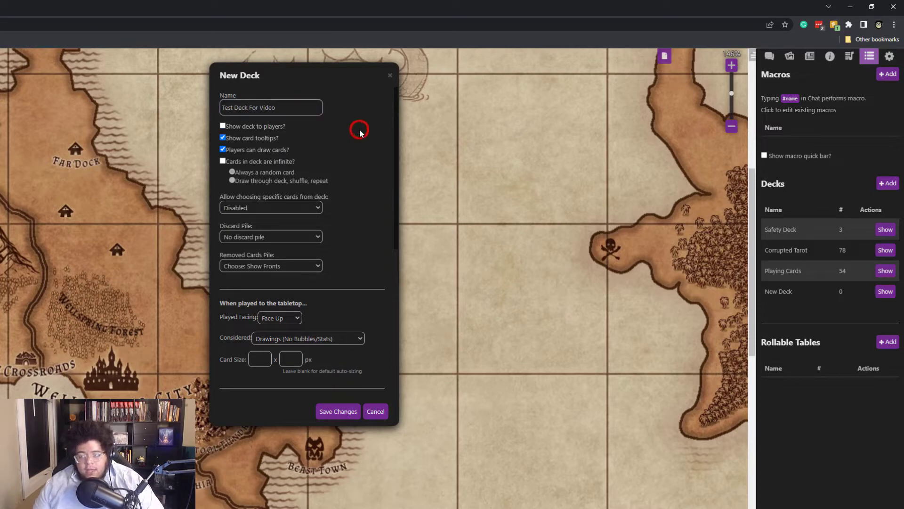
click(223, 127)
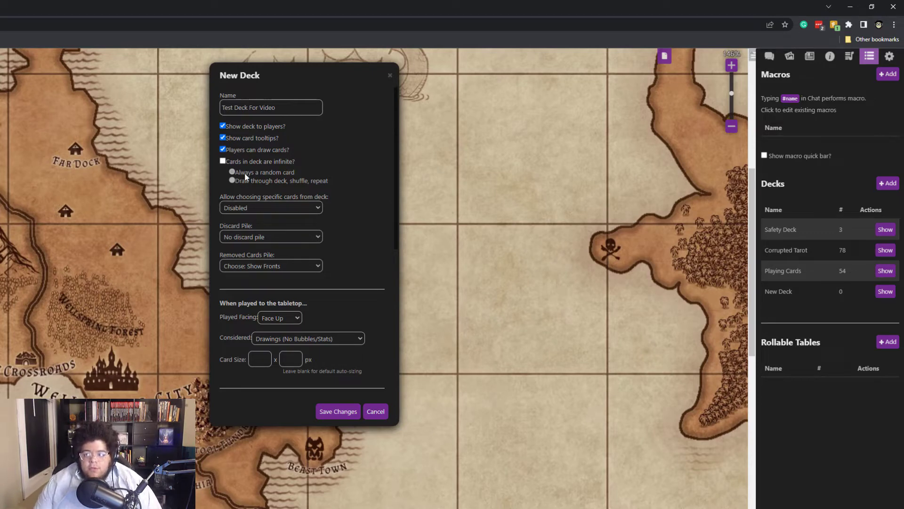
- Examine the new deck's options for choosing specific cards, discard and removed piles, tabletop play, and visibility in others' hands
scroll(262, 218, down, 1)
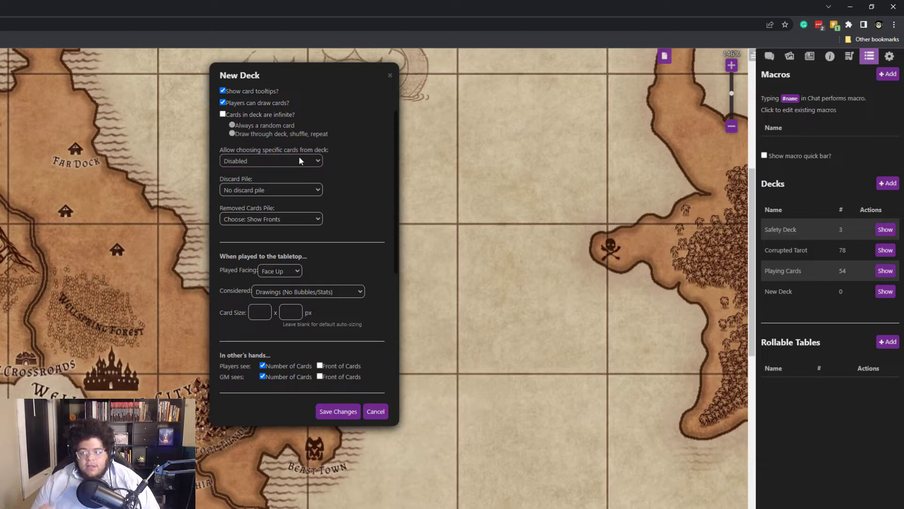
scroll(299, 160, down, 1)
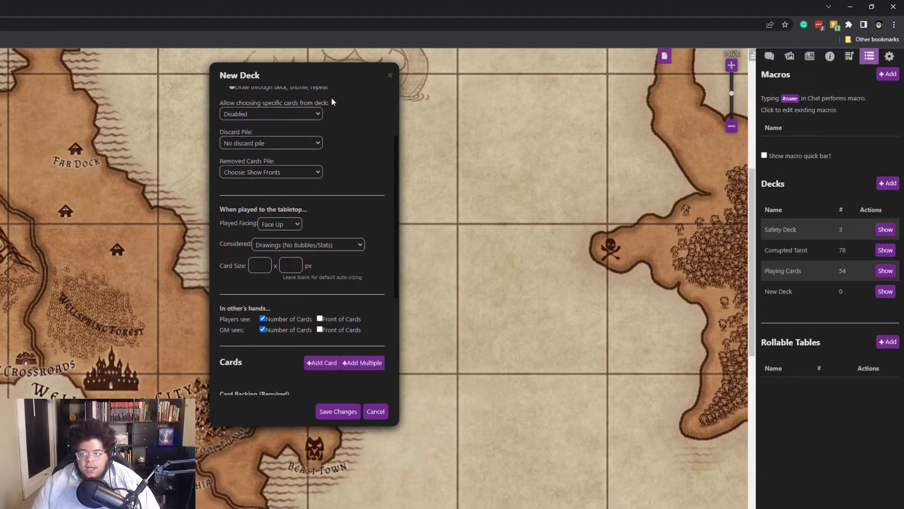
click(319, 113)
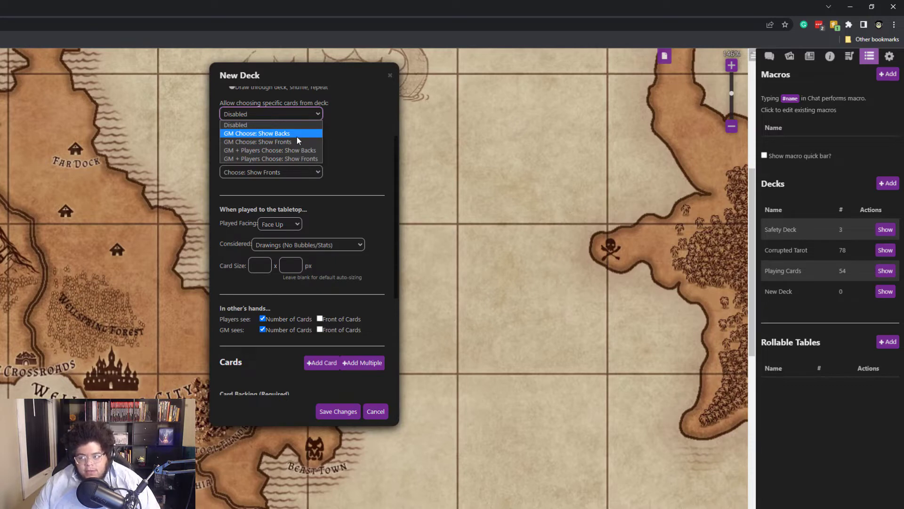
click(360, 140)
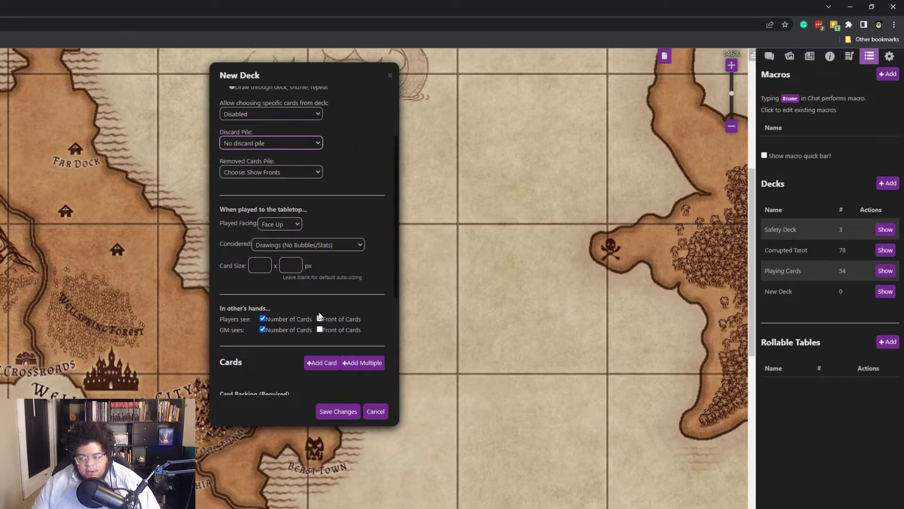
scroll(319, 315, down, 1)
scroll(318, 312, up, 1)
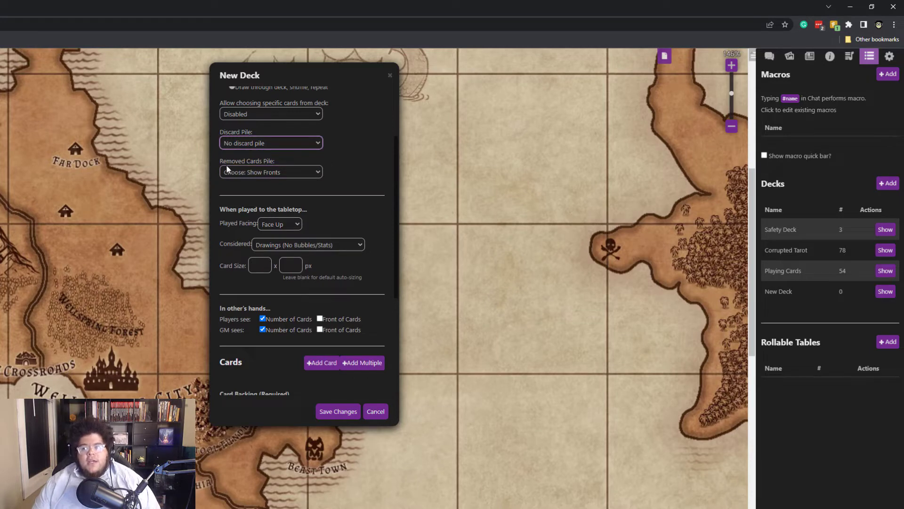
scroll(293, 240, down, 1)
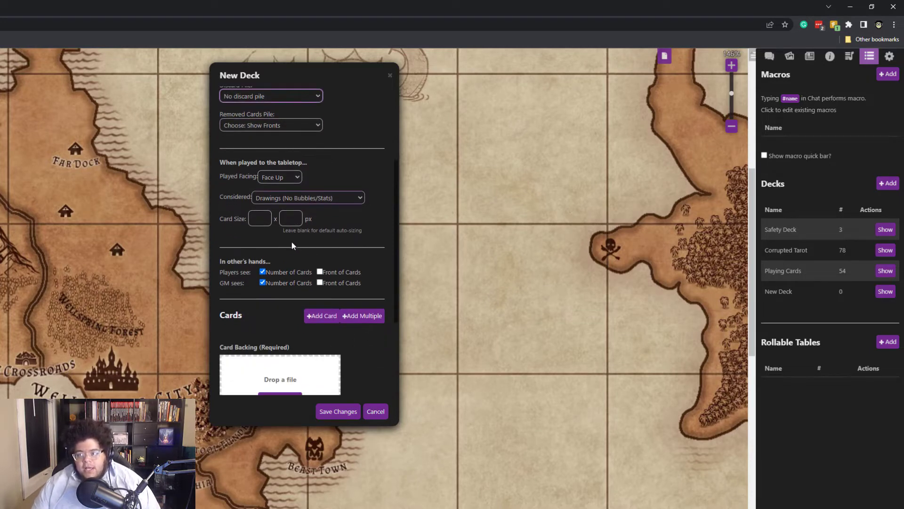
scroll(292, 242, up, 1)
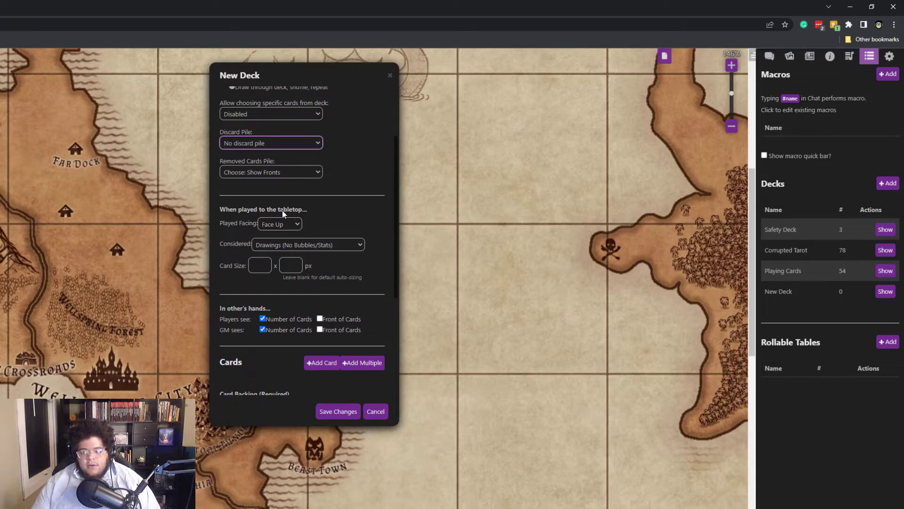
scroll(301, 241, down, 2)
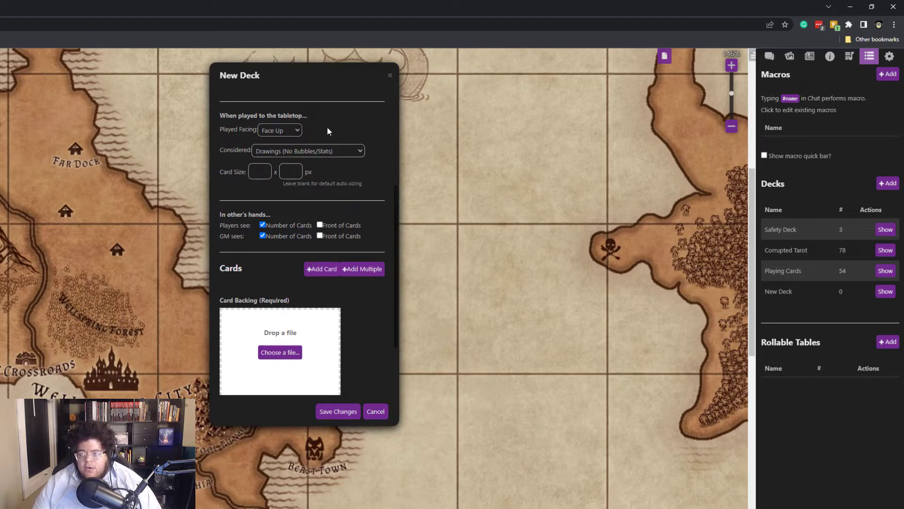
scroll(327, 126, down, 1)
scroll(235, 137, up, 1)
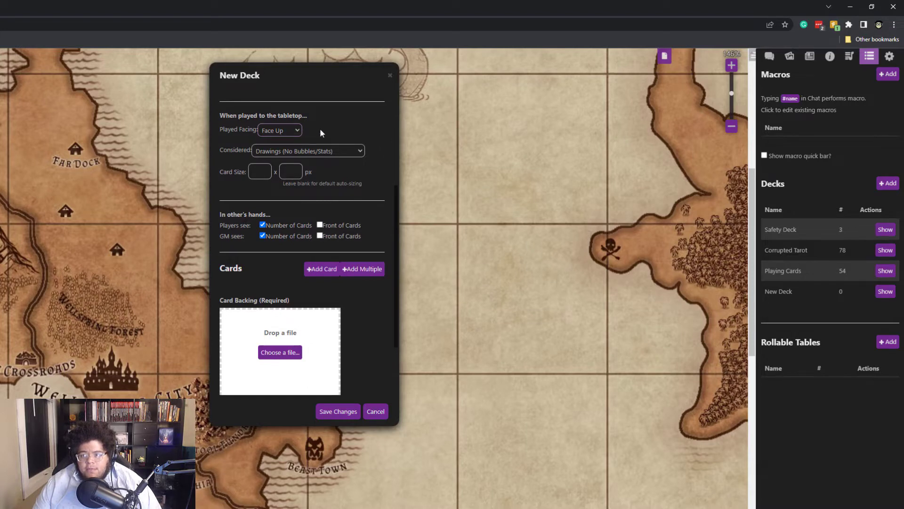
- Set the new deck's Played Facing option to Face Down
click(288, 131)
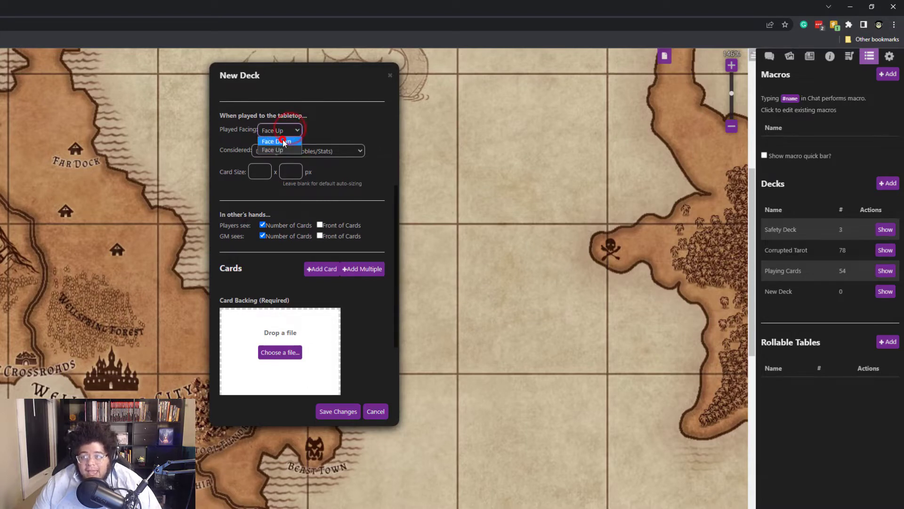
click(282, 140)
click(327, 132)
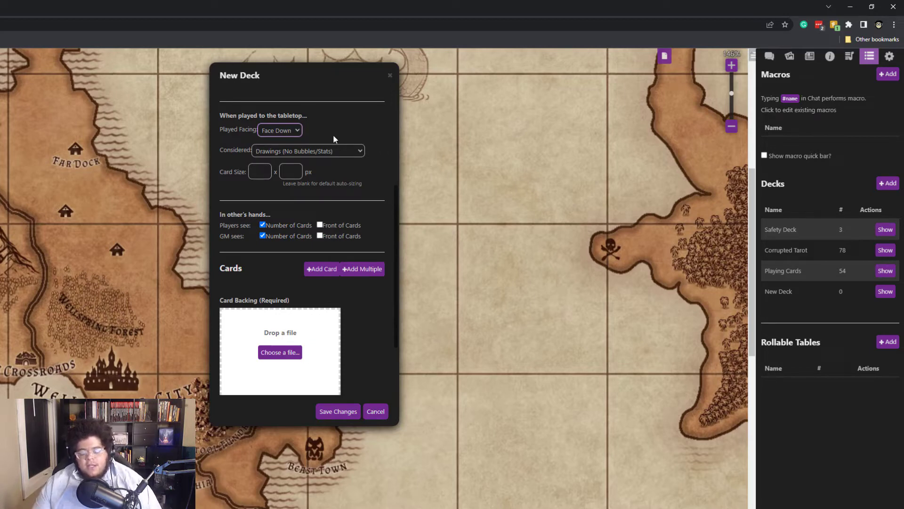
click(340, 161)
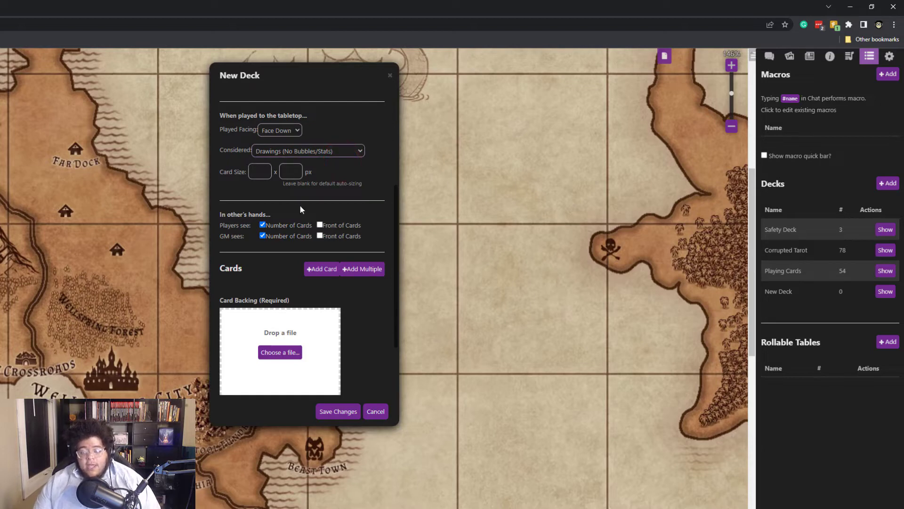
- Keep cards played to the tabletop considered as Drawings (No Bubbles/Stats) for the new deck
click(320, 150)
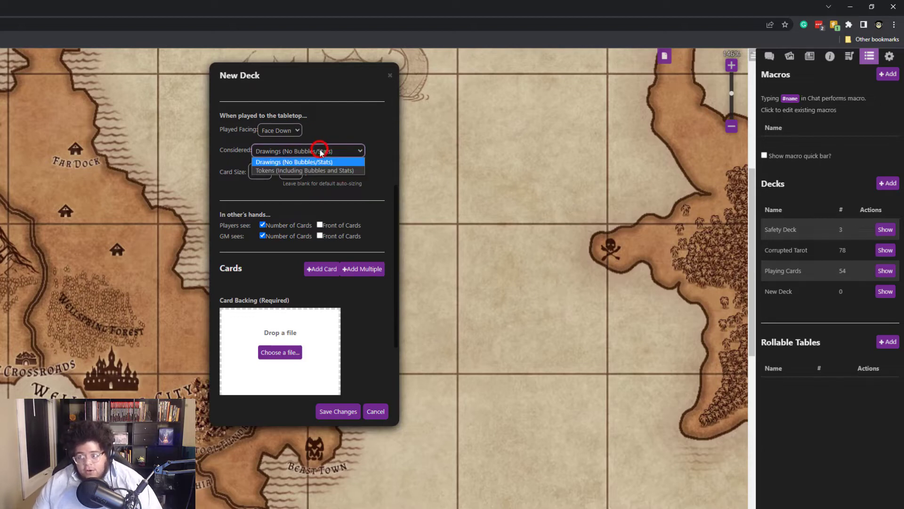
click(274, 162)
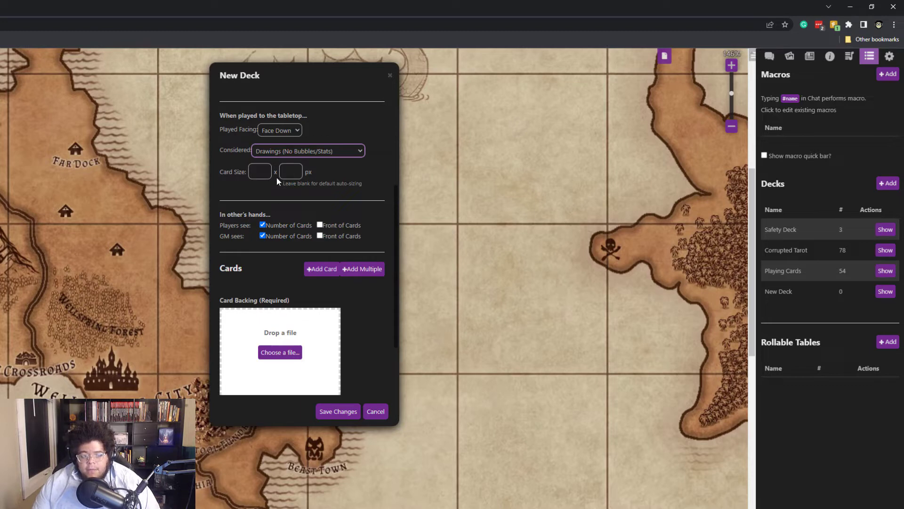
click(272, 195)
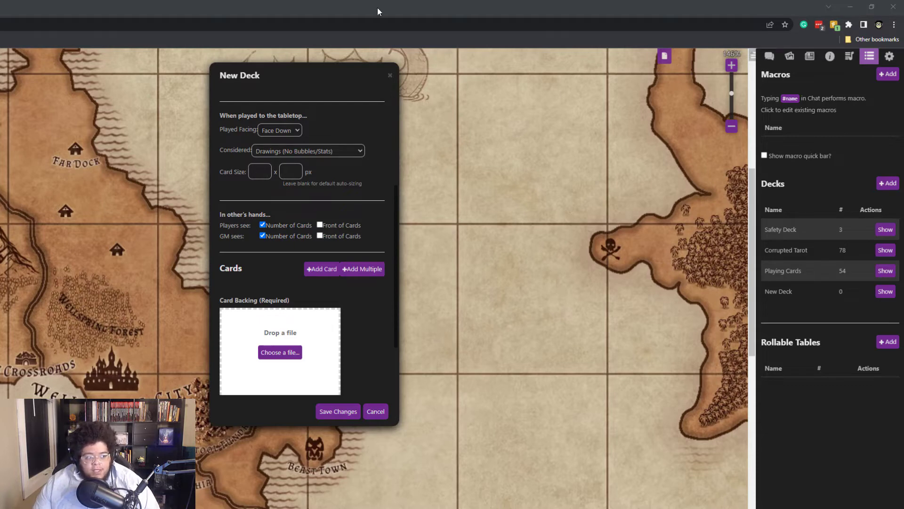
- Set the deck's card size to 316 x 556 px for cards played to the tabletop
click(261, 172)
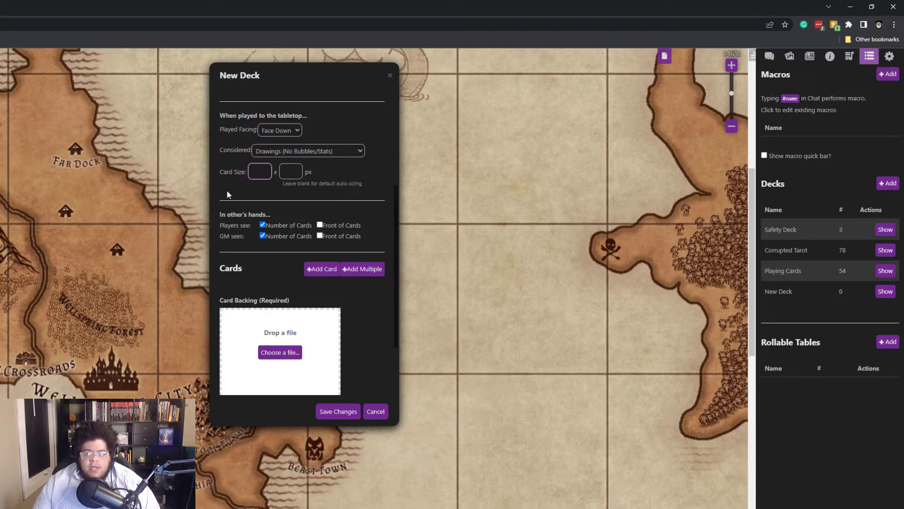
click(307, 171)
click(298, 170)
click(257, 171)
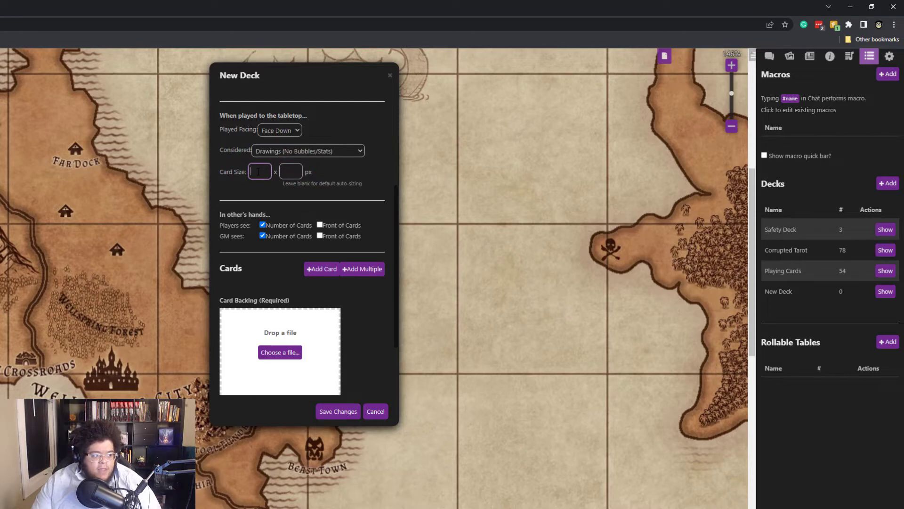
text(310)
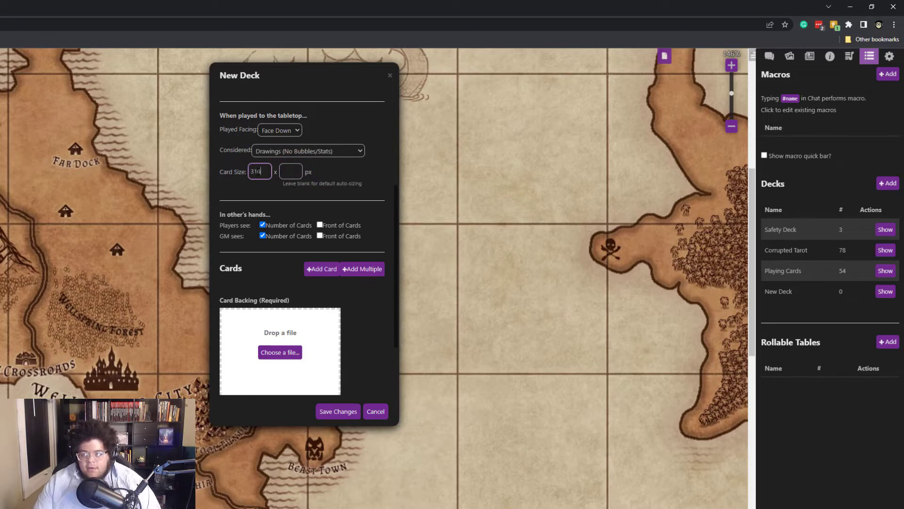
click(288, 171)
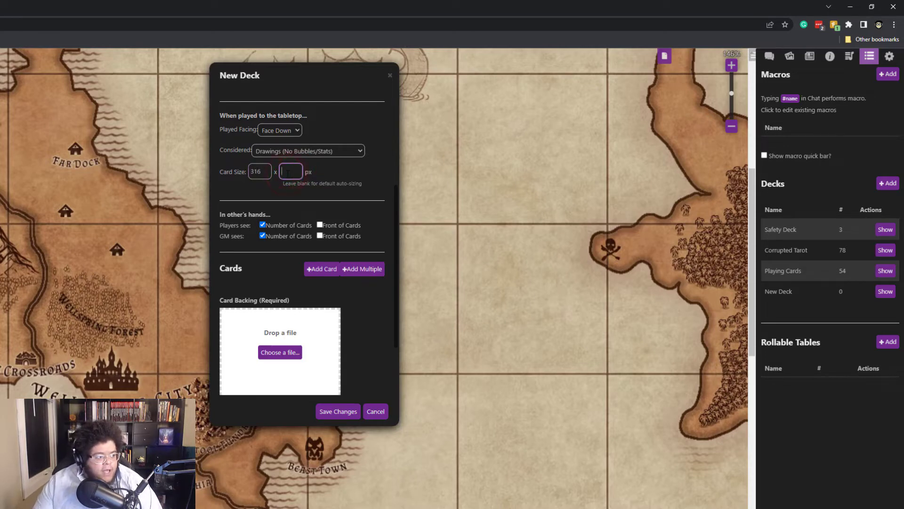
text(556)
click(315, 174)
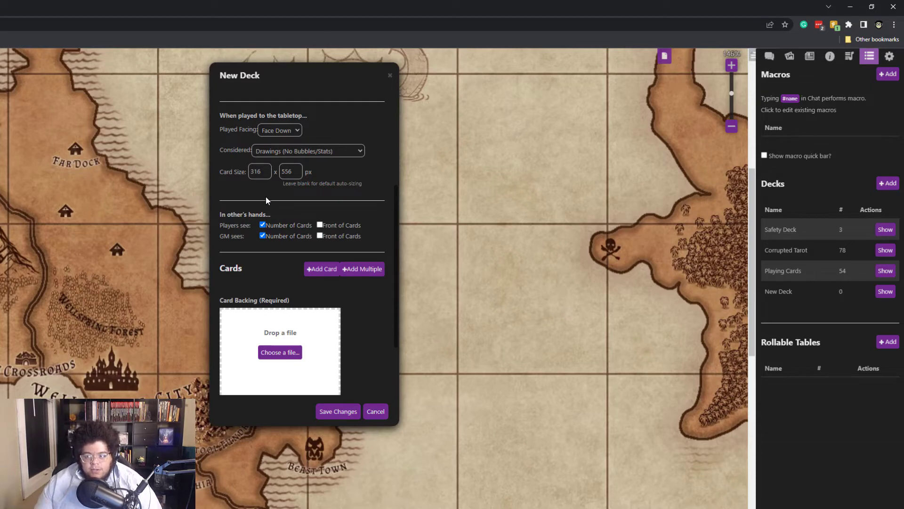
- Examine what players and the GM see in others' hands, and review the deck's remaining settings down to the card backing area
scroll(271, 203, down, 2)
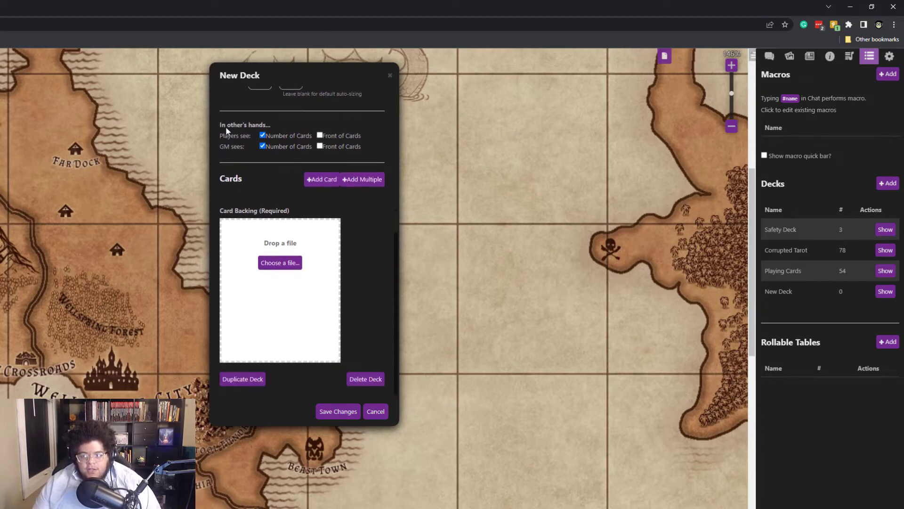
click(262, 135)
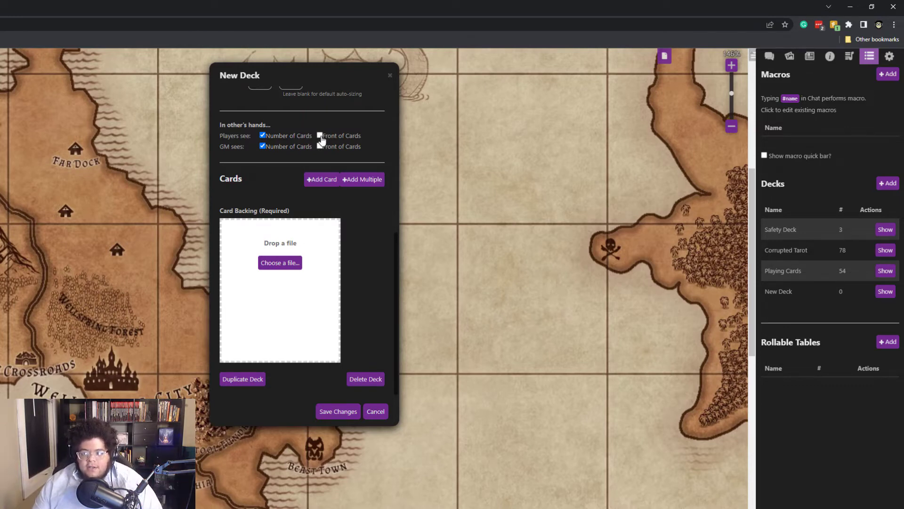
click(273, 167)
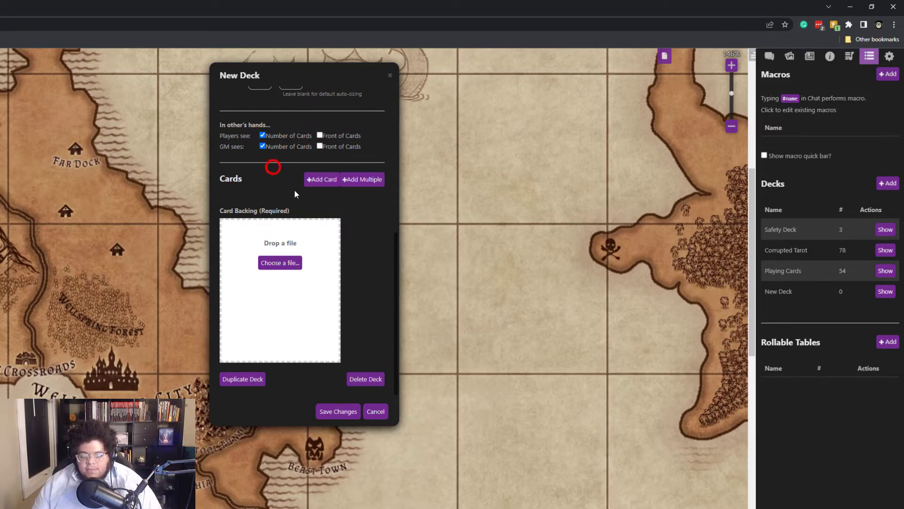
scroll(321, 279, up, 6)
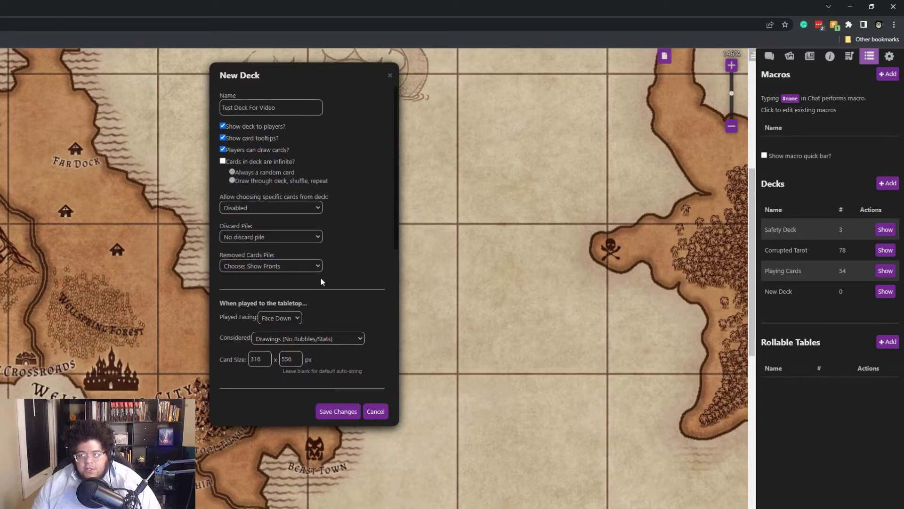
scroll(320, 277, down, 6)
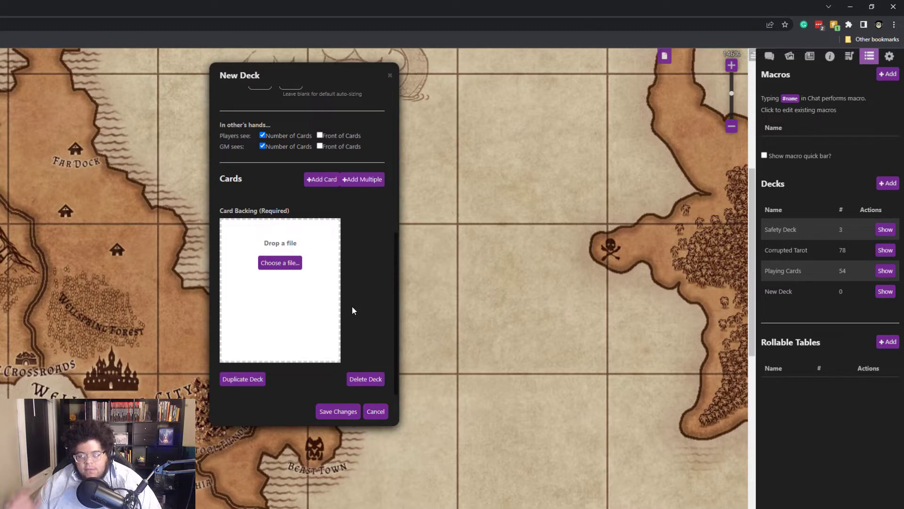
scroll(366, 322, up, 2)
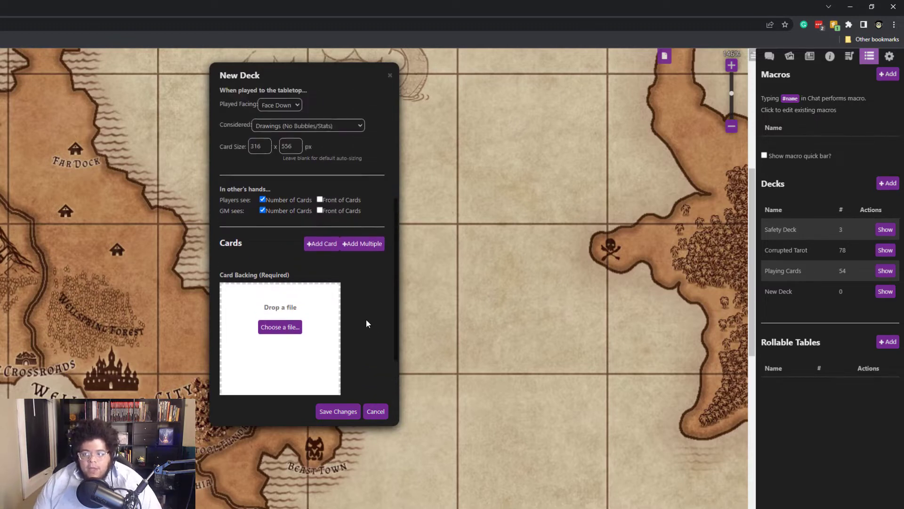
scroll(367, 323, down, 2)
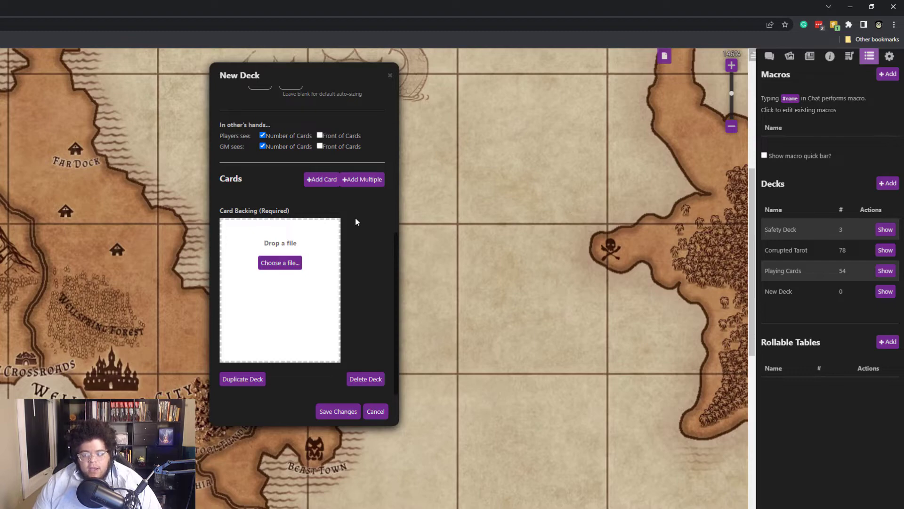
- Upload the "78 back of card" image from the Tarot folder as the deck's required card backing
click(289, 262)
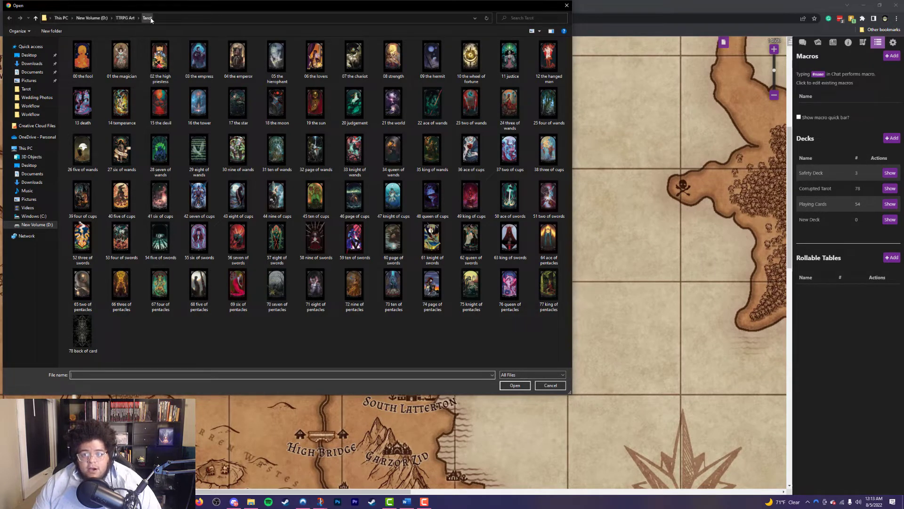
click(272, 329)
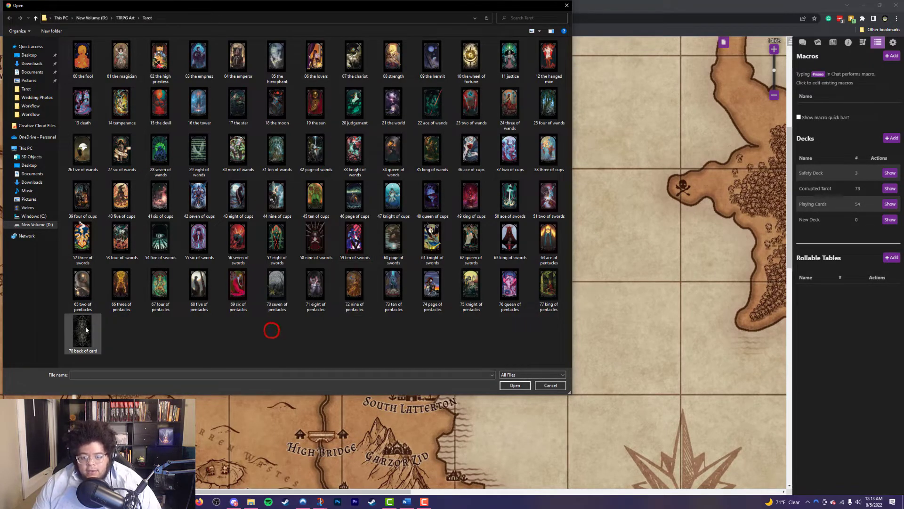
click(85, 326)
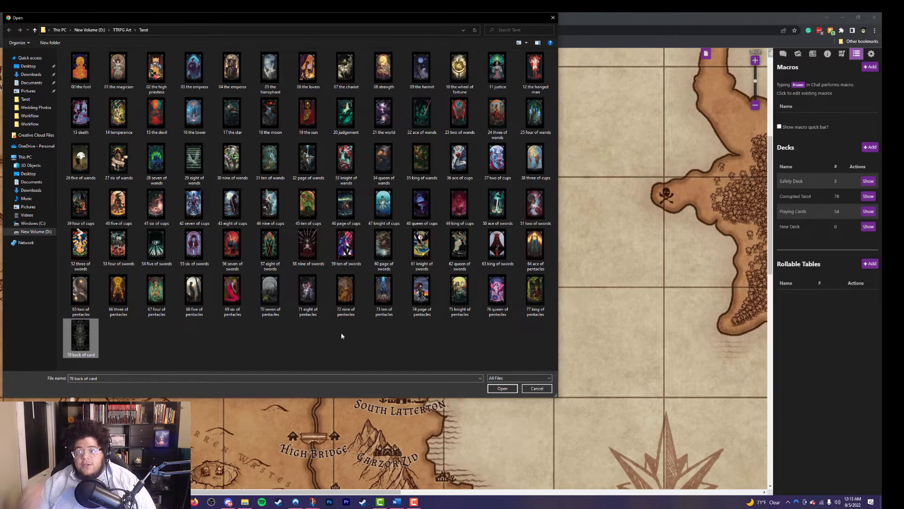
click(118, 290)
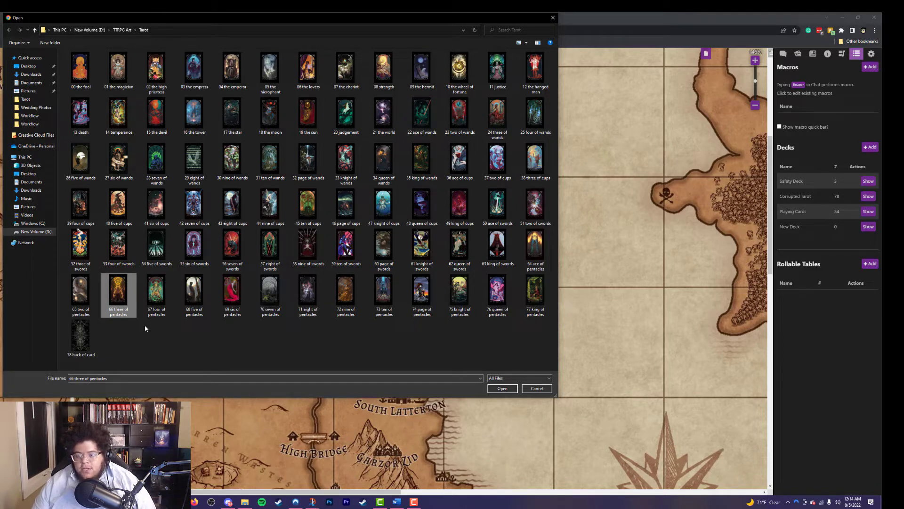
click(89, 334)
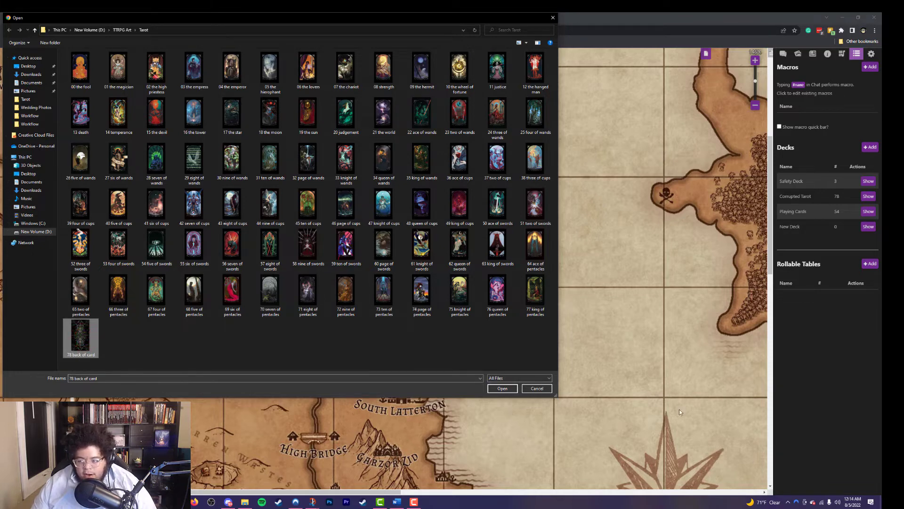
click(503, 388)
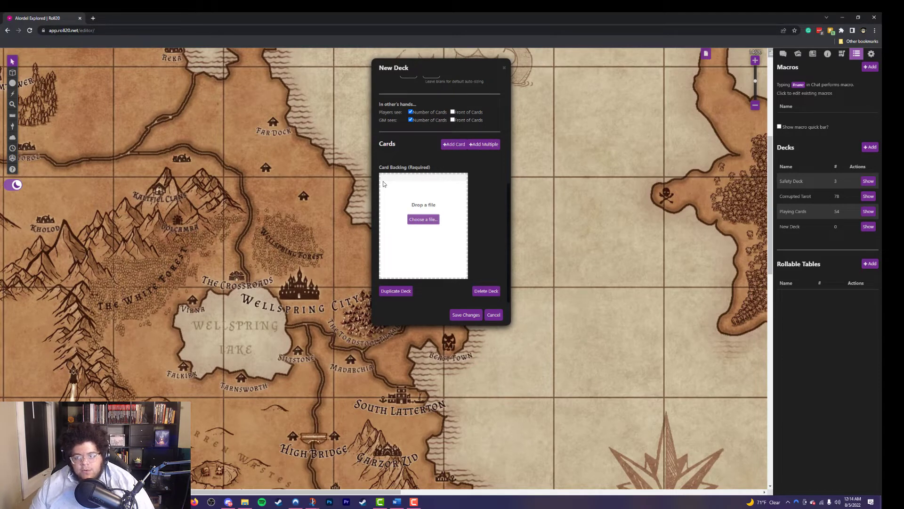
- Check the uploaded card backing against the deck's settings and save the deck
scroll(403, 216, up, 1)
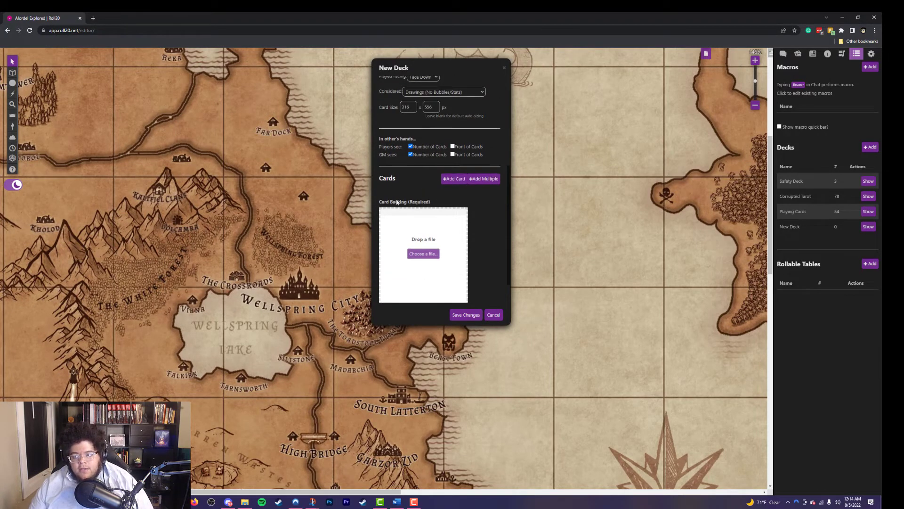
scroll(438, 262, down, 2)
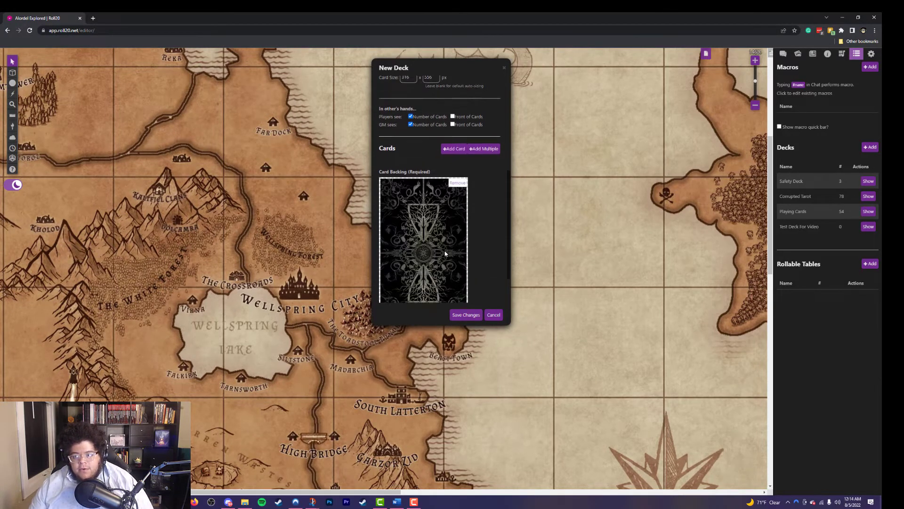
scroll(438, 263, up, 3)
scroll(443, 273, down, 3)
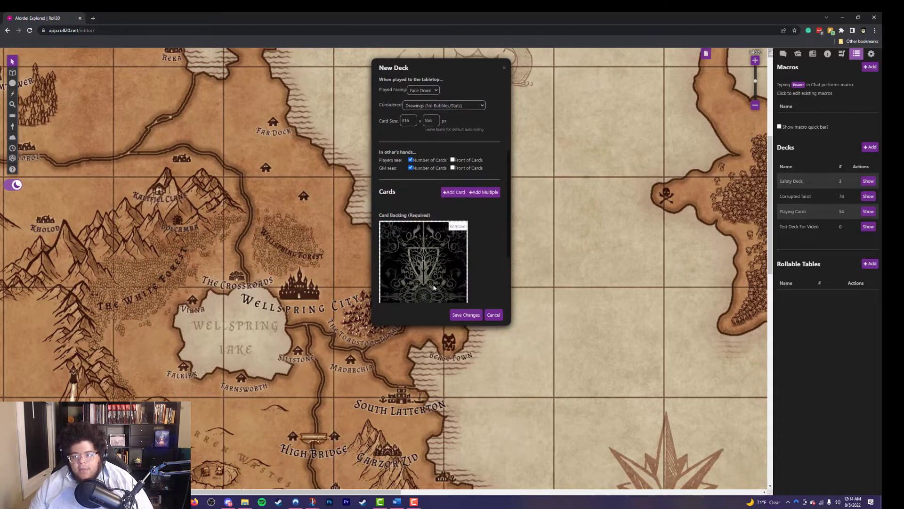
click(466, 315)
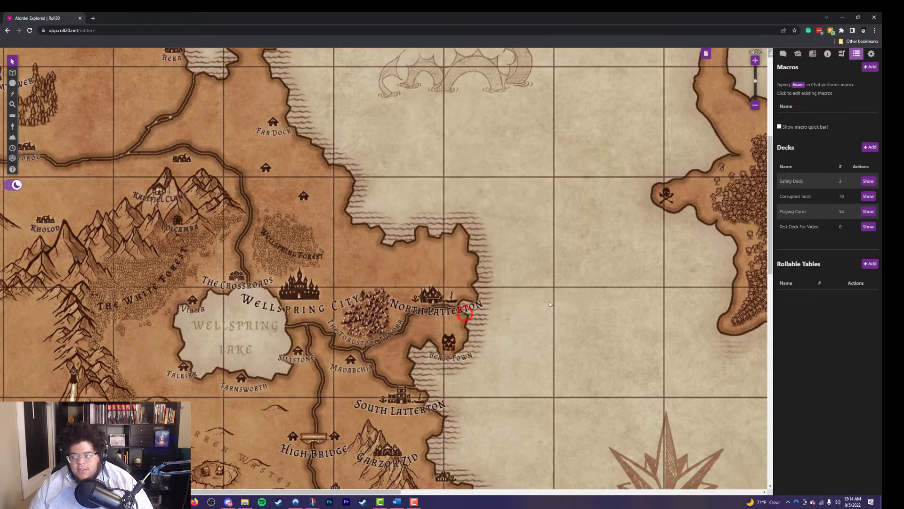
- Reopen "Test Deck For Video" for editing and add a single new card to it
click(793, 232)
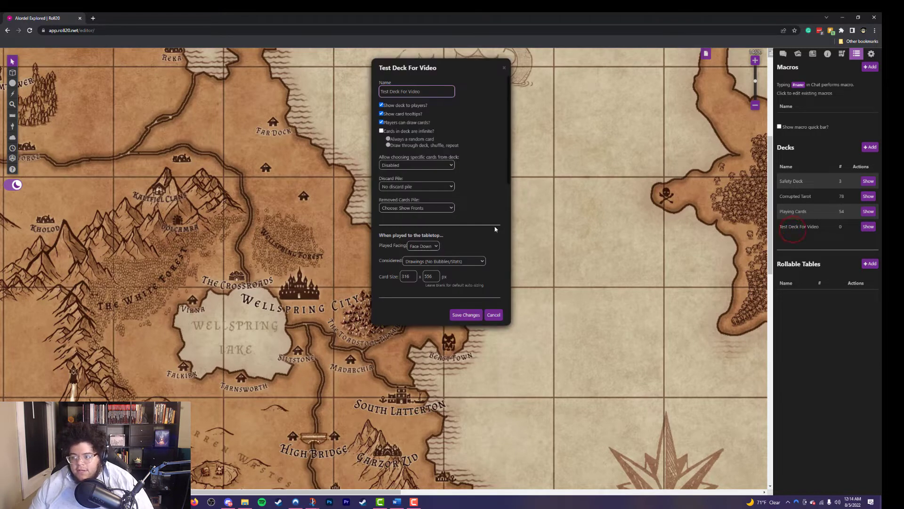
scroll(488, 241, down, 6)
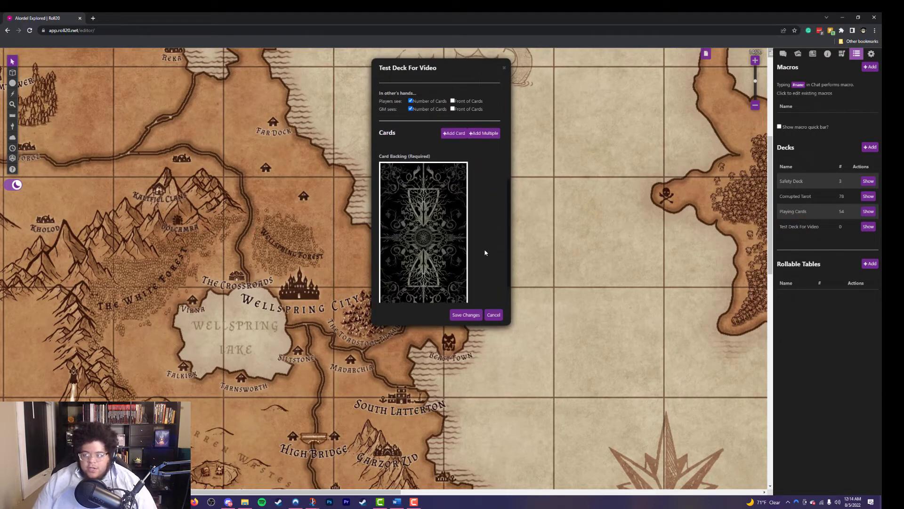
scroll(487, 244, down, 1)
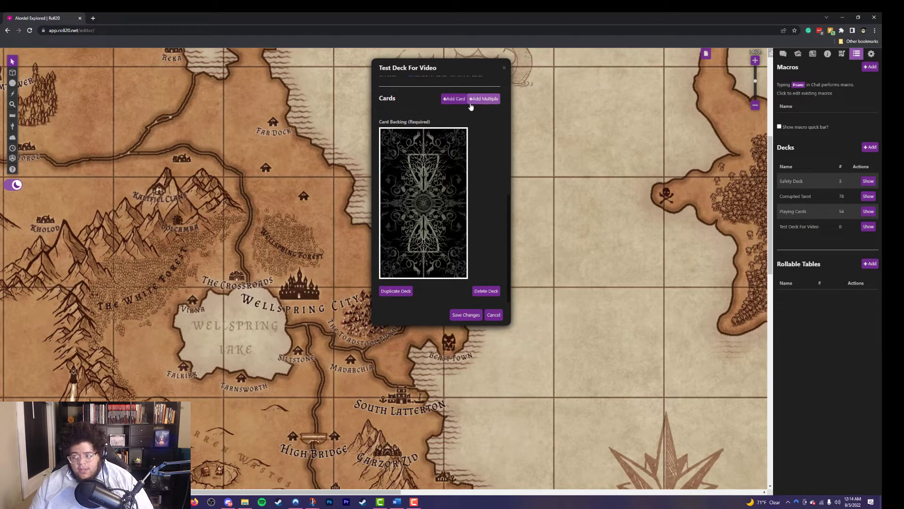
click(453, 99)
- Arrange the deck and New Card dialogs side by side, enlarge the card dialog, and name the card "The Fool"
drag(417, 194, 291, 178)
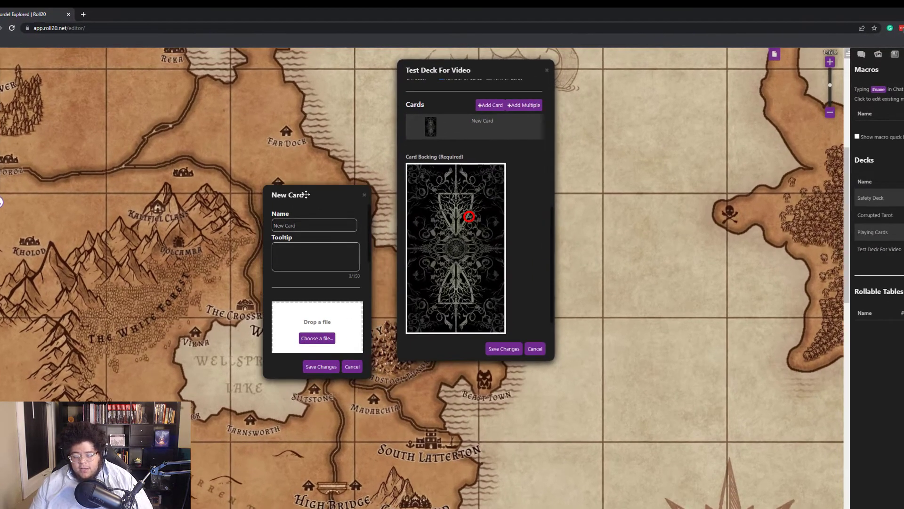
drag(449, 66, 580, 84)
drag(287, 174, 444, 142)
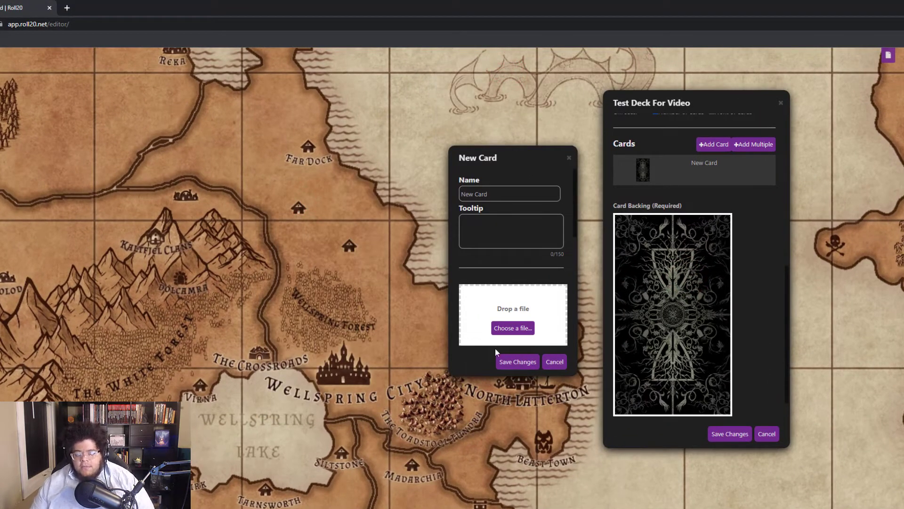
drag(573, 370, 599, 469)
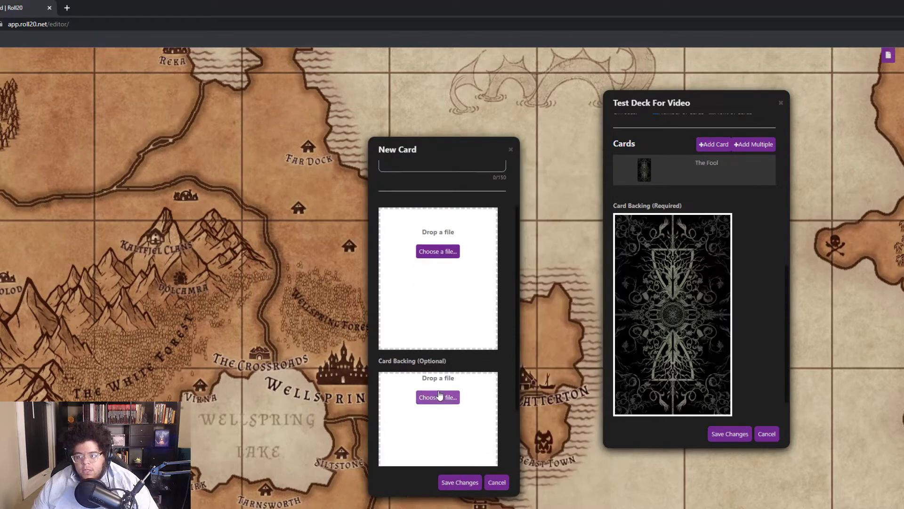
- Upload the "00 the fool" image from the Tarot folder as the front of The Fool card
scroll(440, 391, down, 2)
scroll(440, 391, up, 3)
click(447, 311)
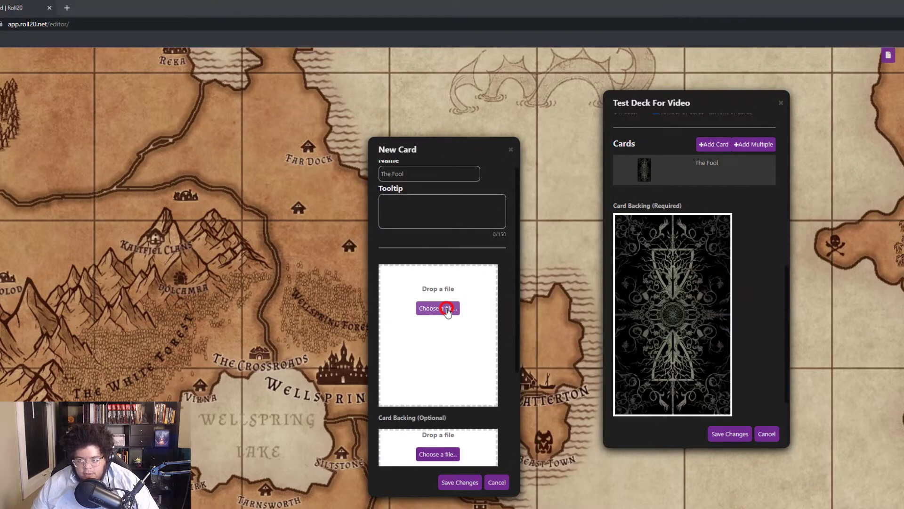
click(46, 60)
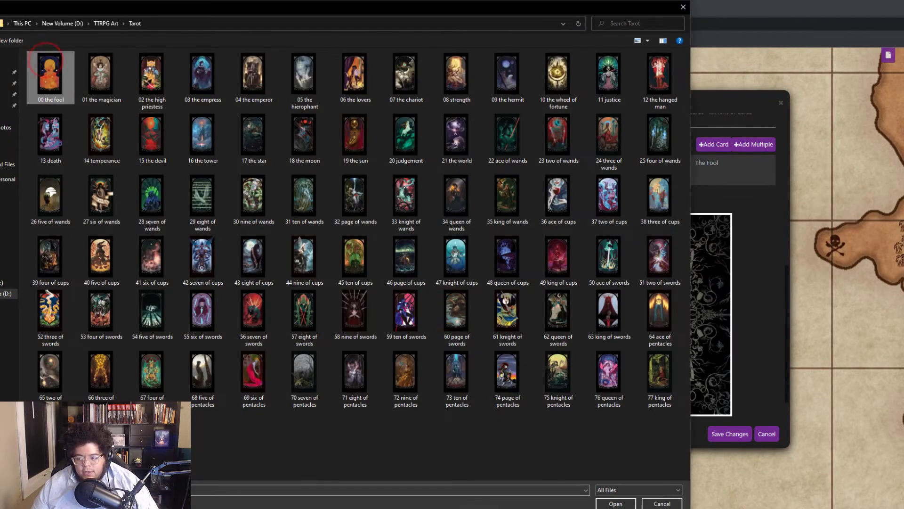
click(629, 503)
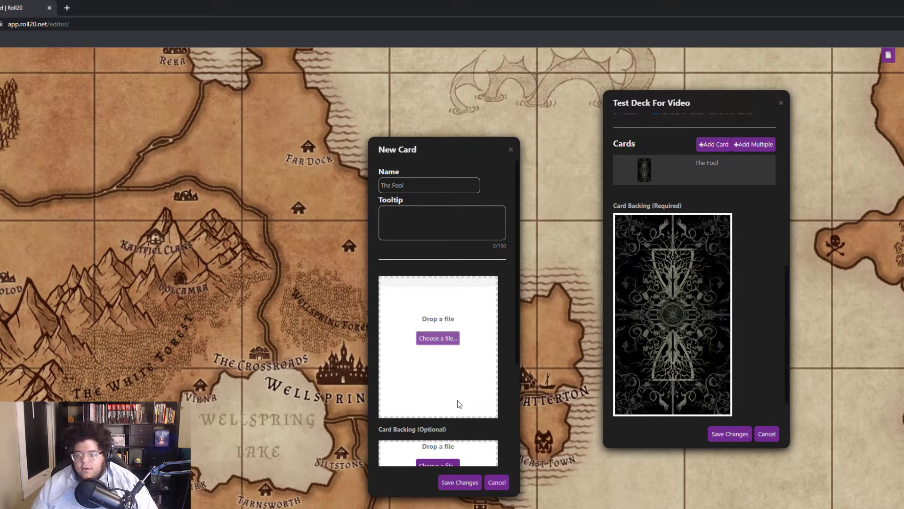
- Clear the existing tooltip text of The Fool card and start it over with "Upright:"
drag(476, 212, 377, 213)
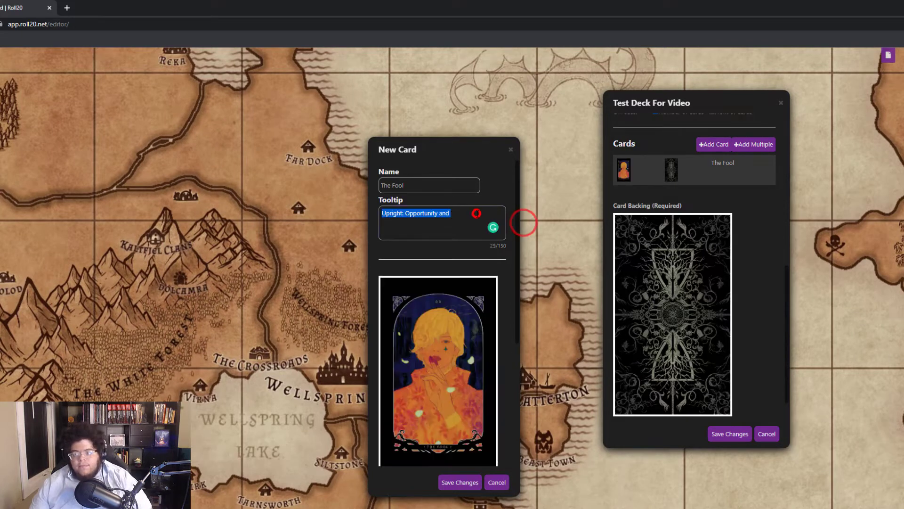
click(453, 214)
drag(460, 215, 268, 199)
key(BackSpace)
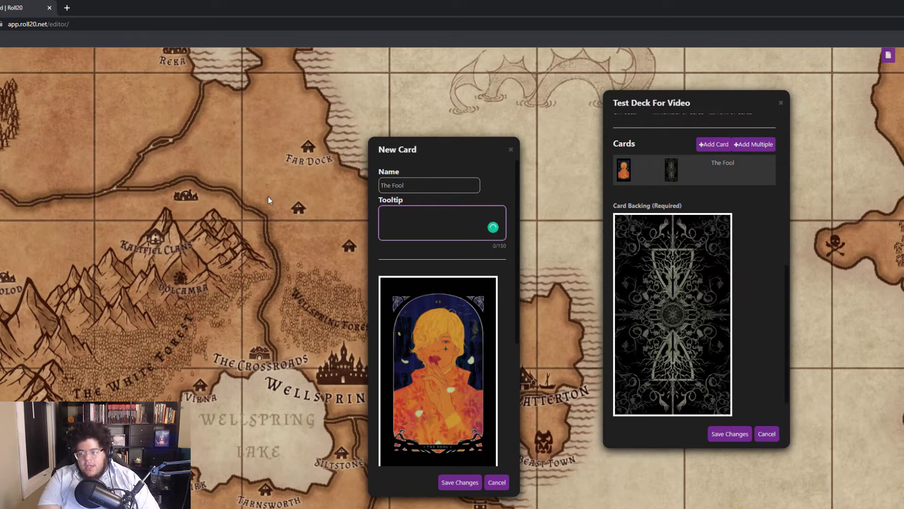
text(Up)
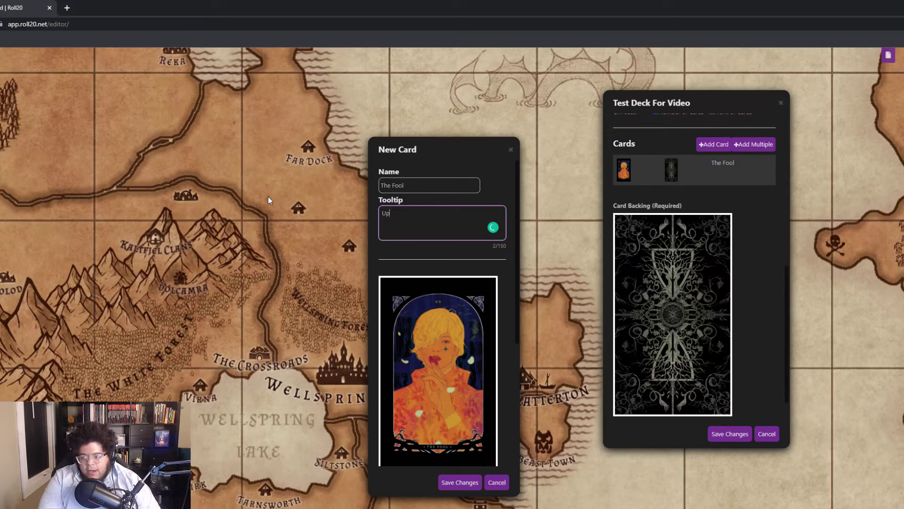
text(r)
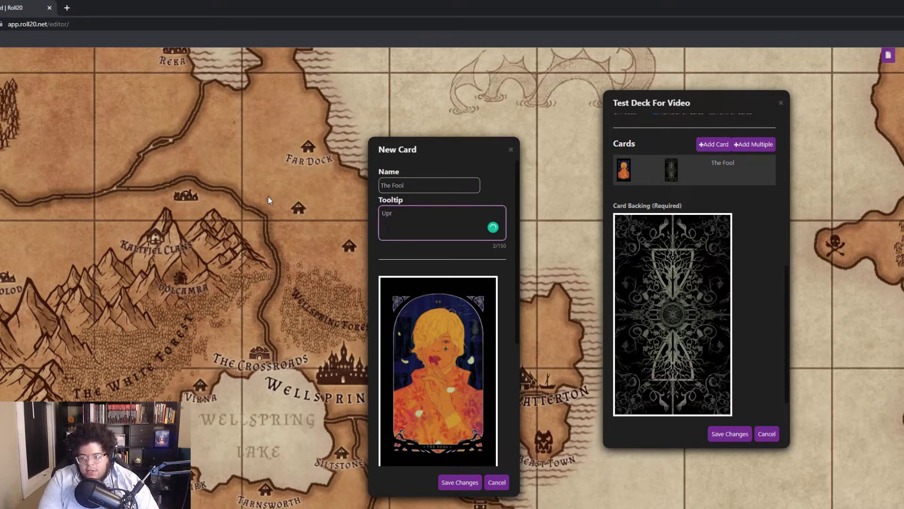
text(ight:)
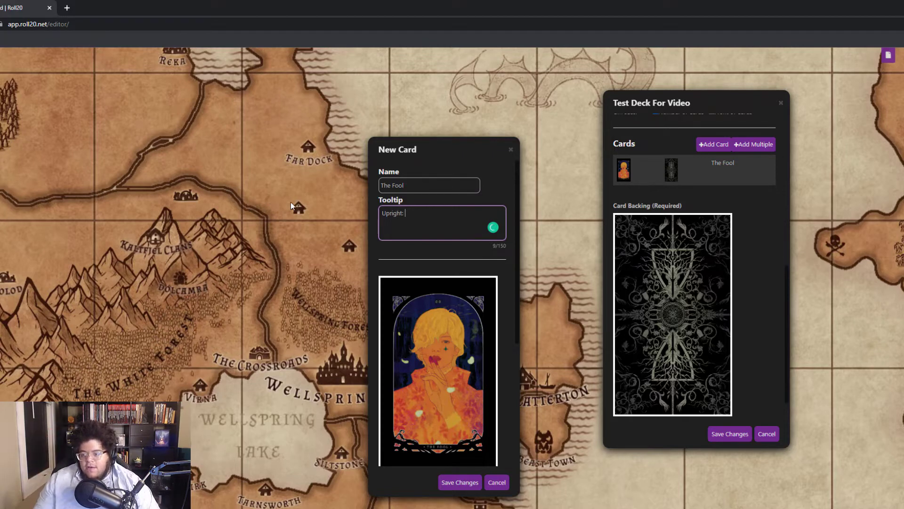
- Complete The Fool card's tooltip as "Upright: Opportunity" and save the card
scroll(458, 363, down, 2)
scroll(450, 370, up, 2)
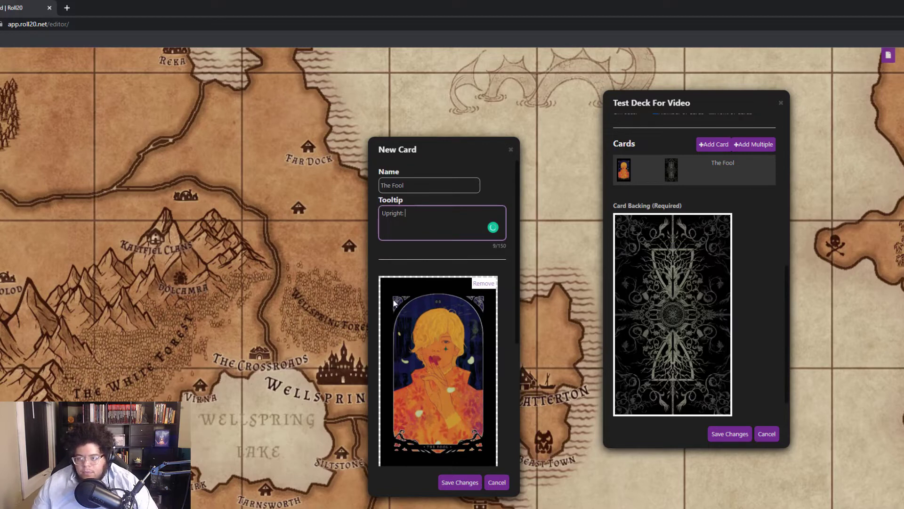
click(441, 231)
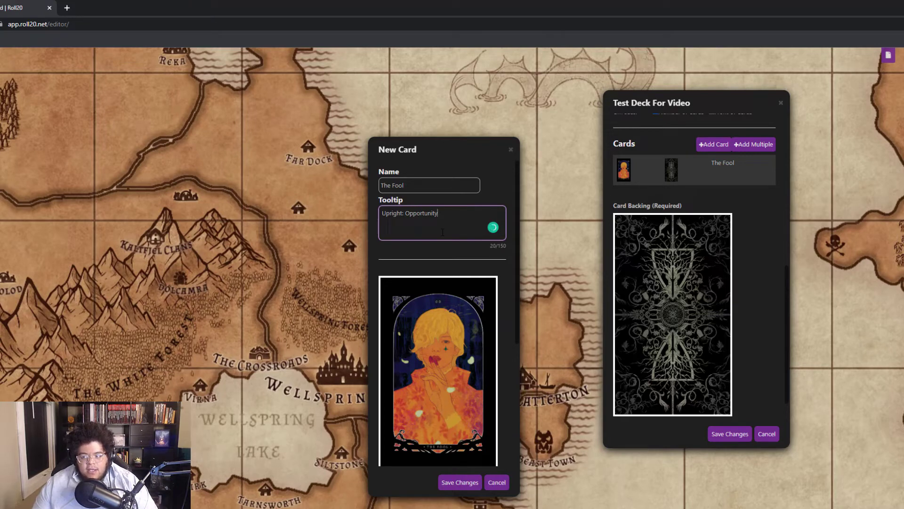
scroll(433, 419, down, 1)
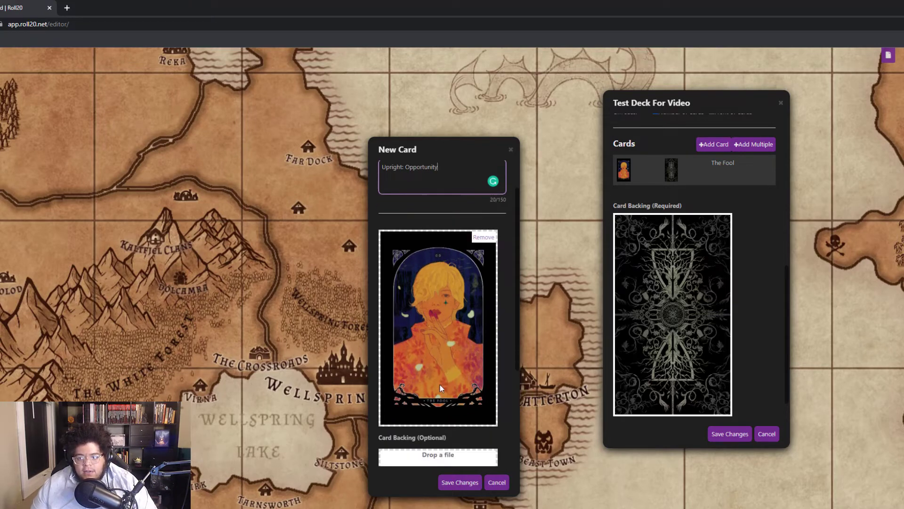
scroll(426, 428, up, 1)
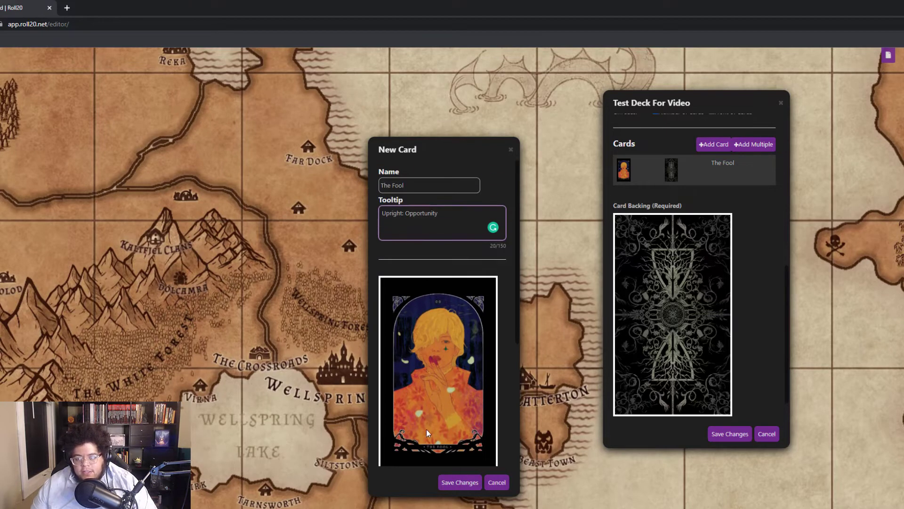
click(459, 224)
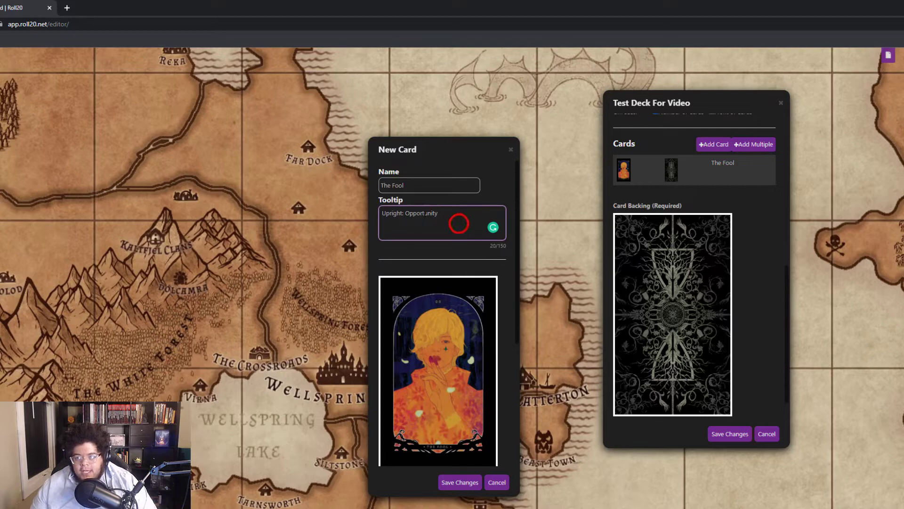
click(456, 482)
- Check The Fool's entry in the deck's card list and save "Test Deck For Video"
scroll(663, 234, up, 2)
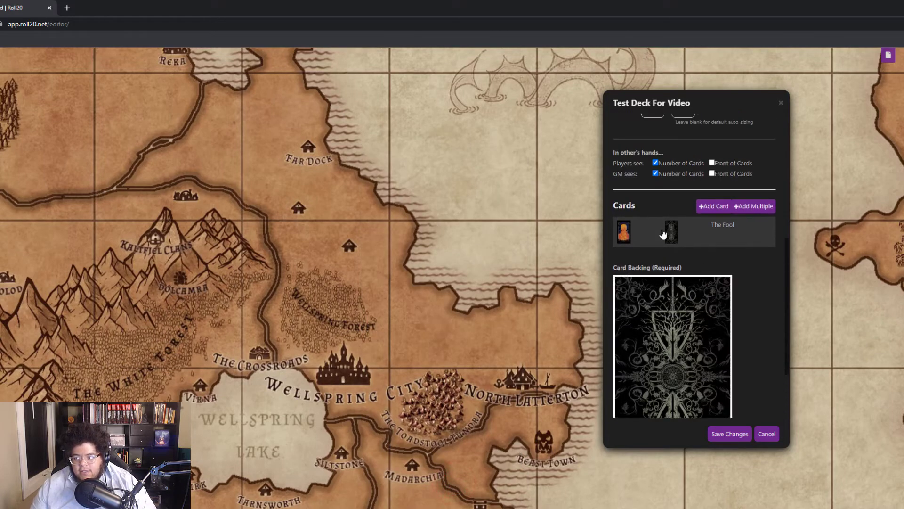
scroll(662, 244, down, 1)
scroll(656, 271, up, 1)
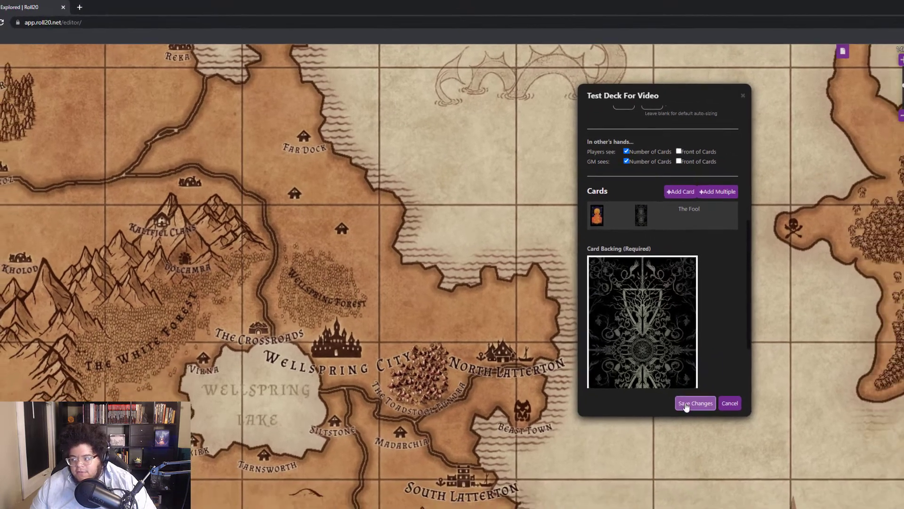
click(692, 403)
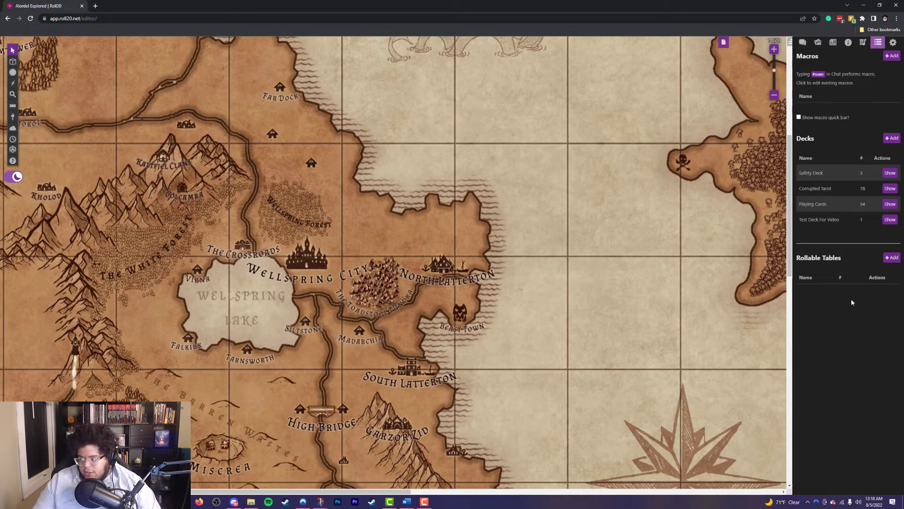
- Show "Test Deck For Video" on the tabletop and shuffle it
click(892, 220)
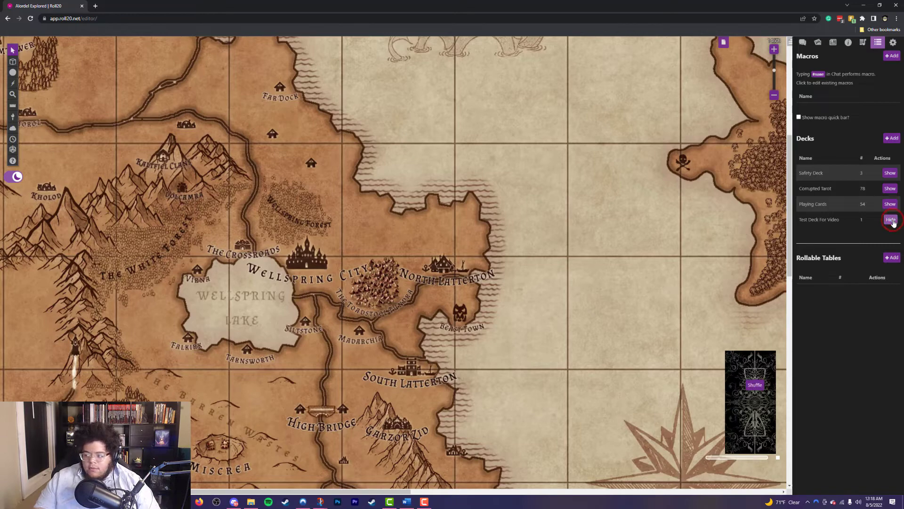
click(755, 385)
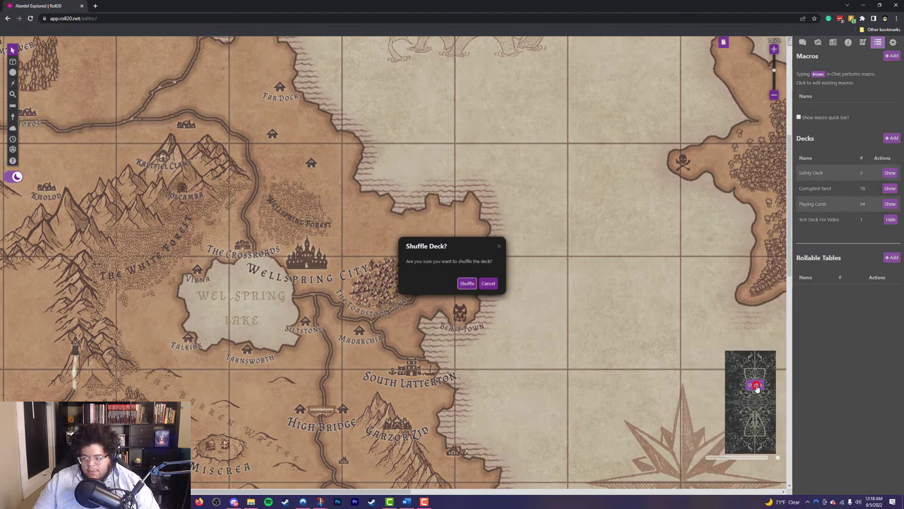
click(466, 284)
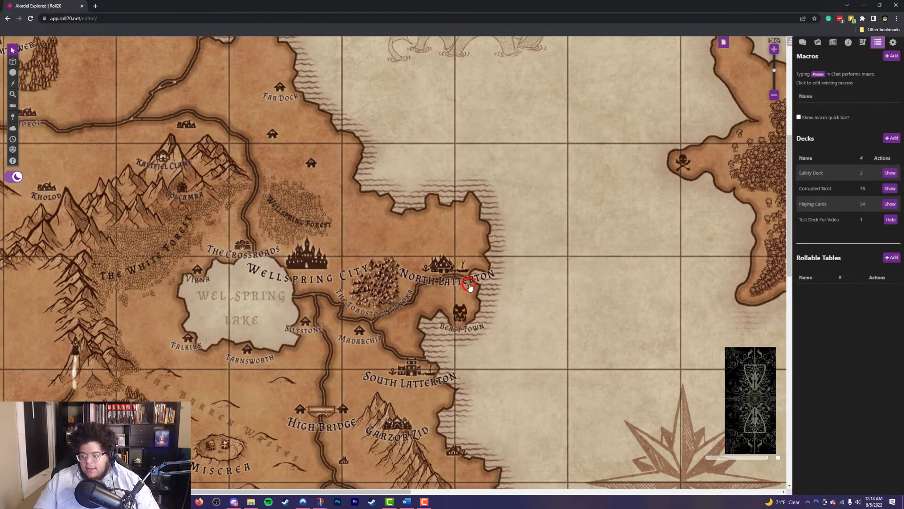
- Draw a card from the shown deck and place it on the map near Wellspring City
click(738, 456)
drag(747, 402, 393, 191)
drag(409, 223, 304, 219)
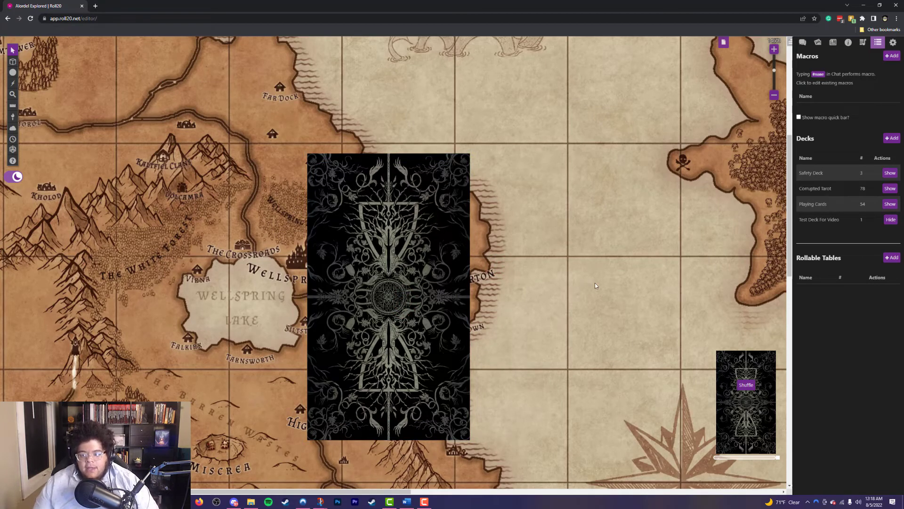
- Flip the drawn card face up on the map and check its tooltip
click(400, 255)
right_click(401, 255)
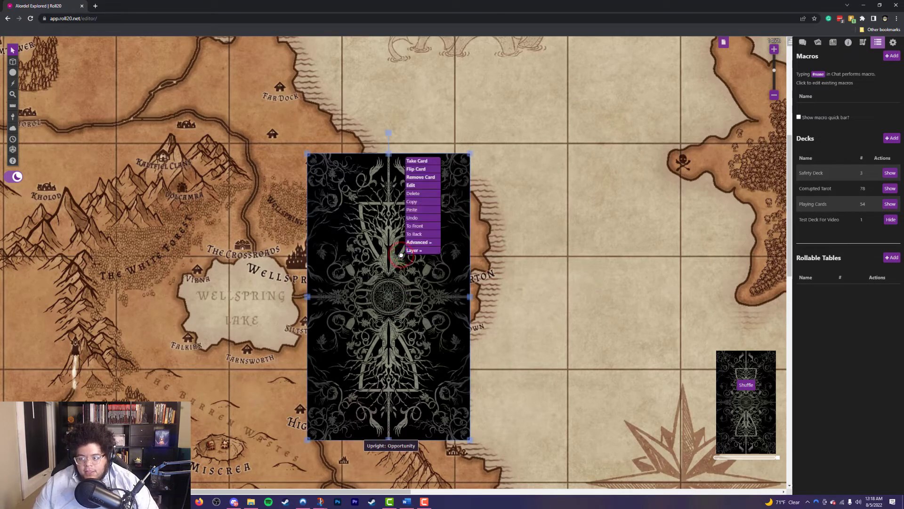
click(418, 171)
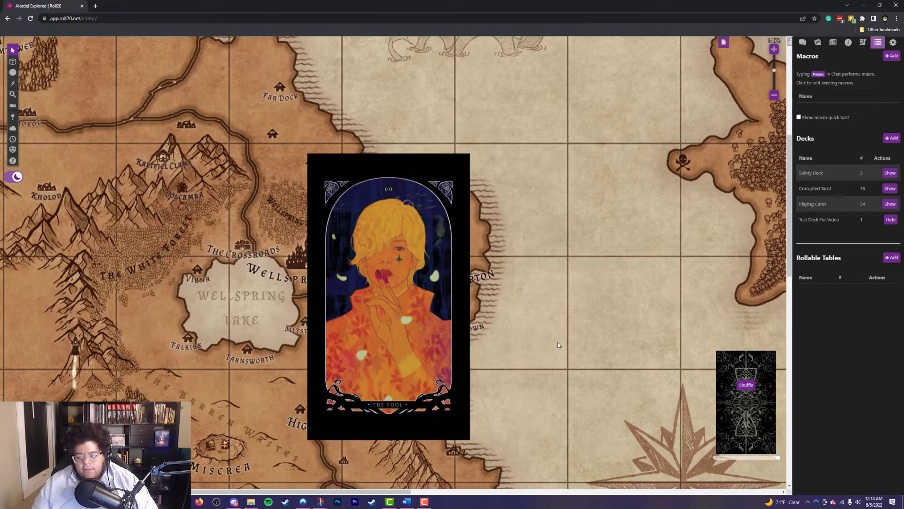
mouse_move(406, 292)
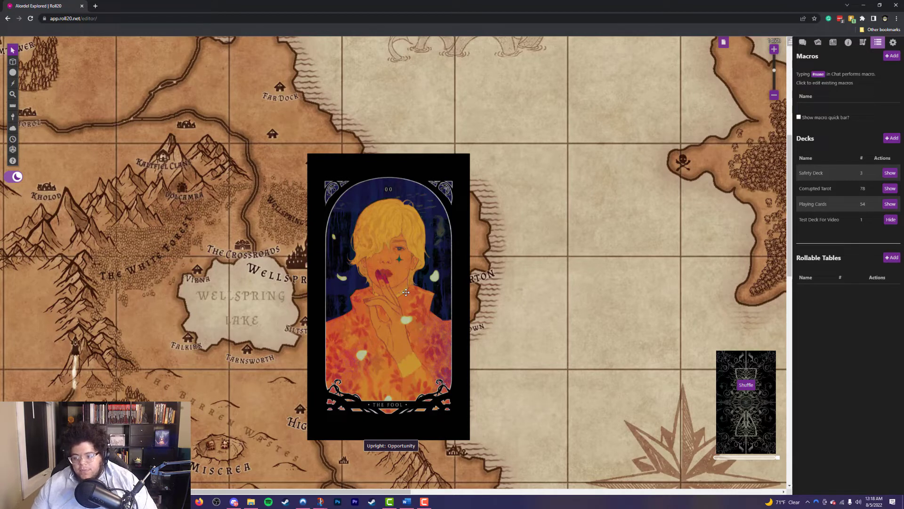
- Delete The Fool card from the map and hide the test deck from the tabletop
click(406, 292)
mouse_move(754, 408)
key(Delete)
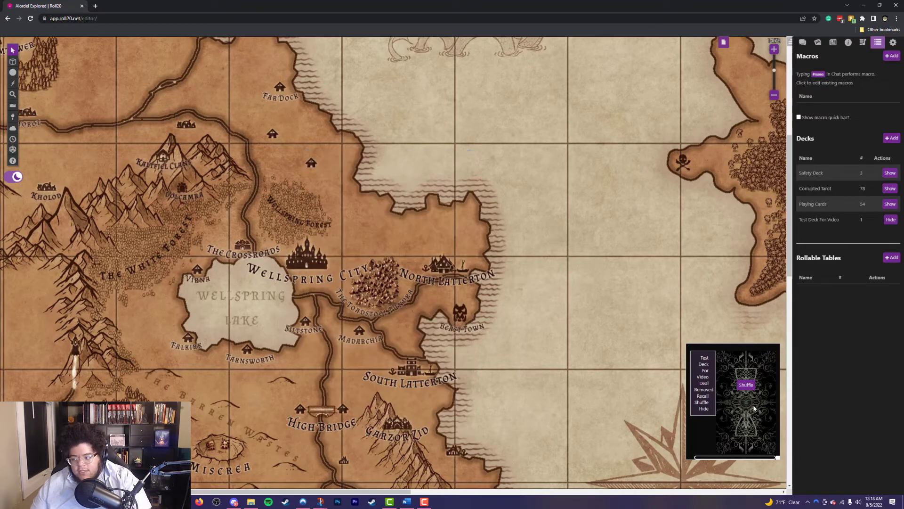
click(707, 407)
click(843, 371)
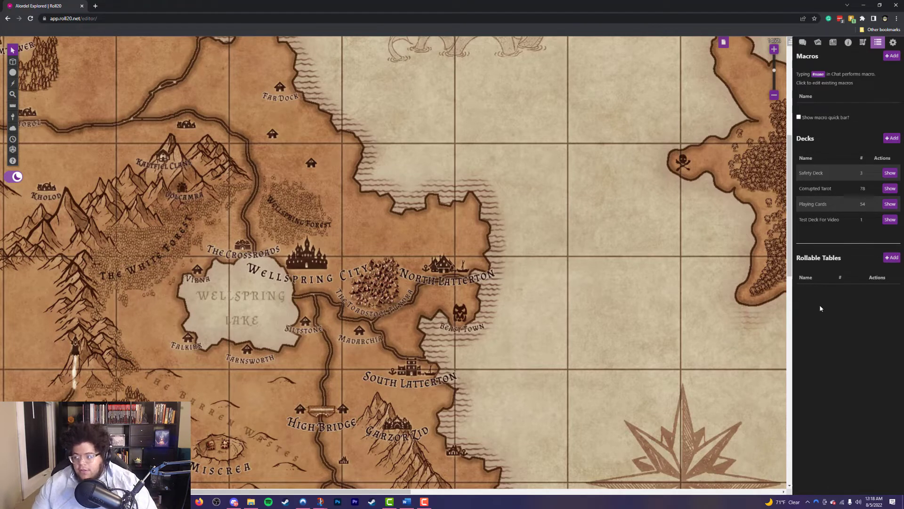
- Open the Corrupted Tarot deck and examine its settings and list of cards
click(820, 191)
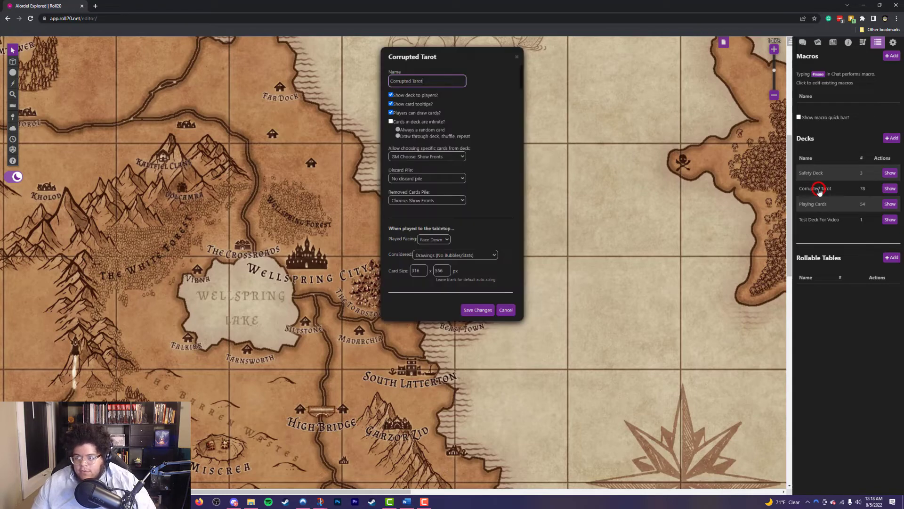
click(517, 62)
scroll(486, 264, down, 5)
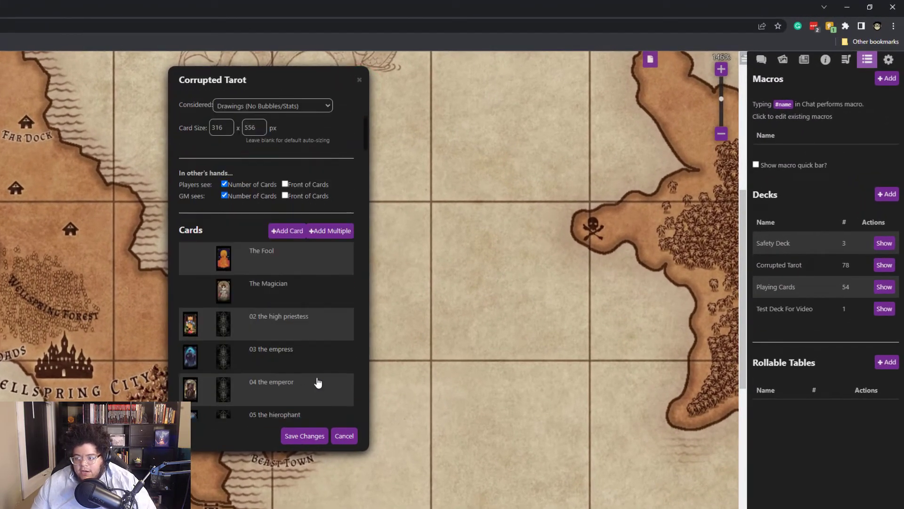
scroll(311, 377, down, 12)
scroll(303, 373, up, 8)
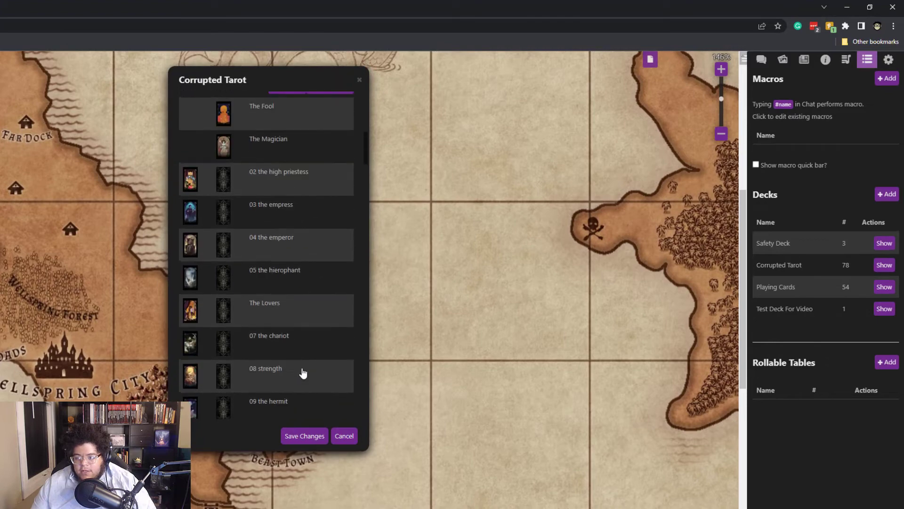
scroll(303, 373, up, 3)
scroll(205, 381, down, 3)
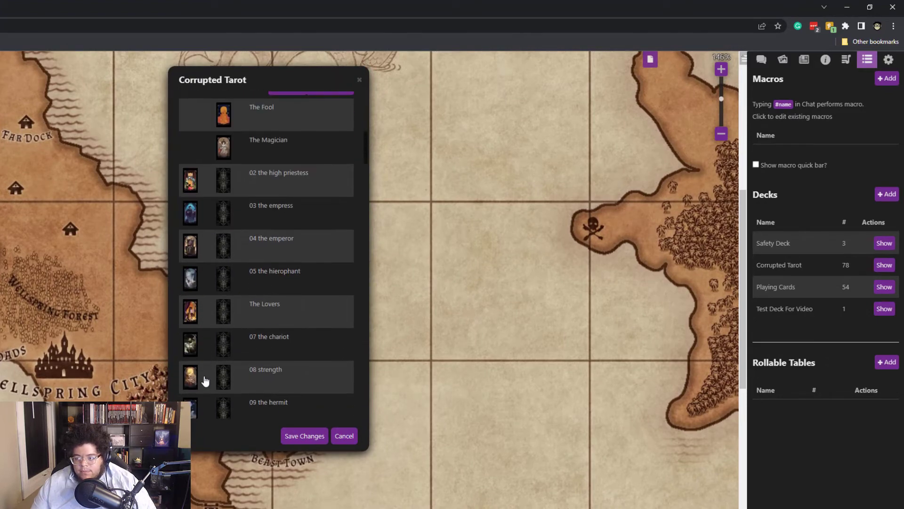
scroll(206, 380, down, 3)
scroll(203, 379, up, 10)
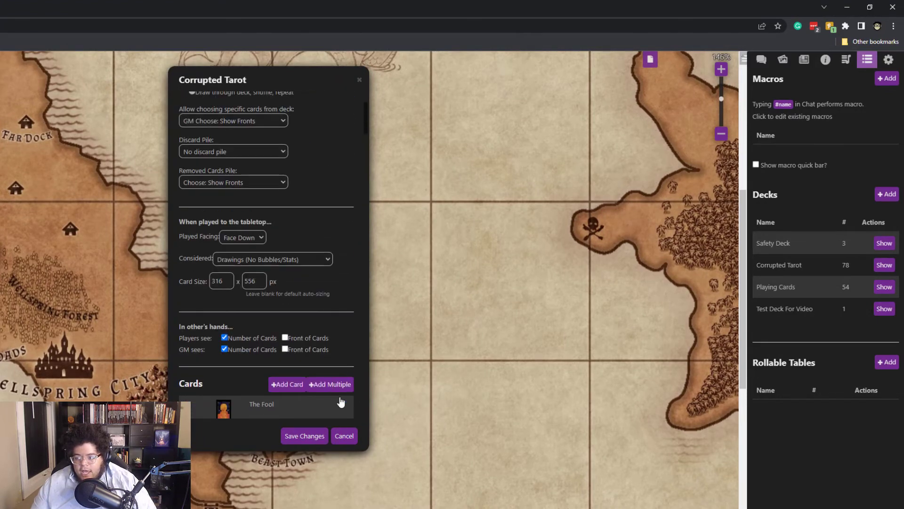
- Start adding multiple cards to the Corrupted Tarot deck and browse to the "Tarot Reversed" folder inside TTRPG Art
click(335, 387)
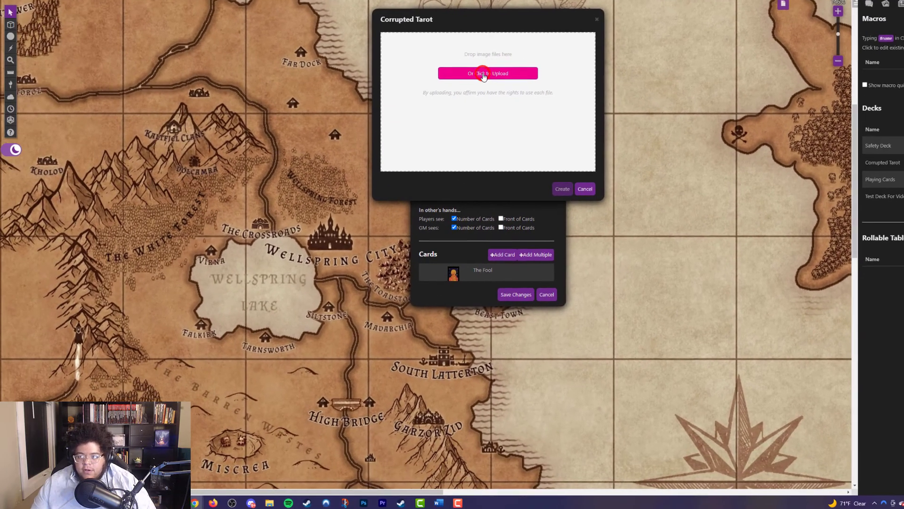
click(270, 151)
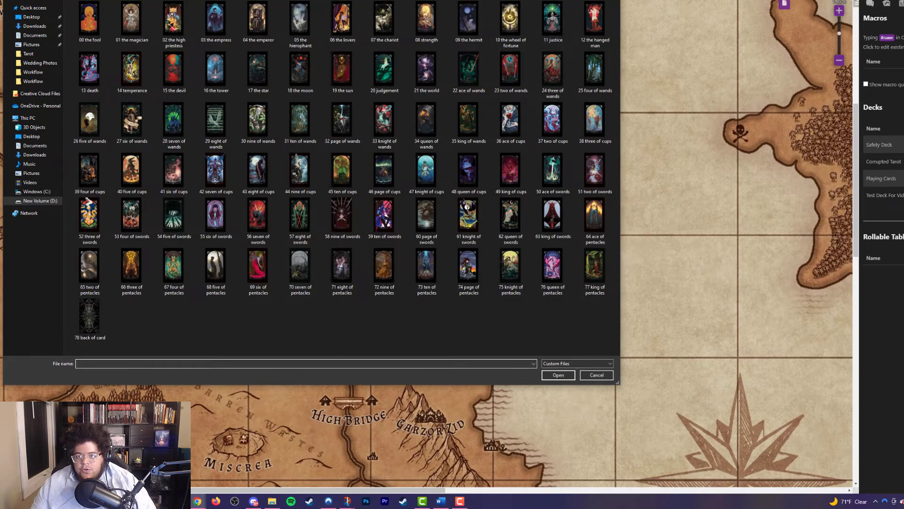
click(143, 0)
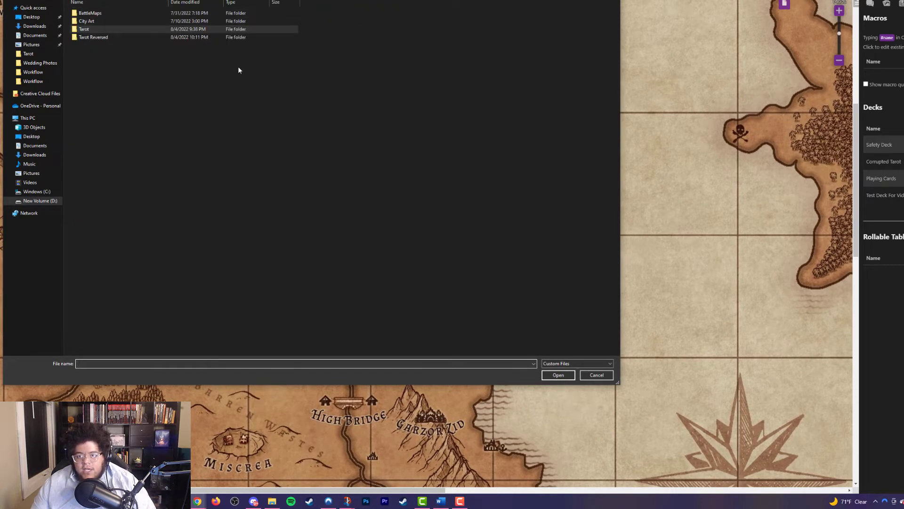
mouse_move(234, 0)
mouse_down()
mouse_move(330, 21)
mouse_move(371, 102)
mouse_up()
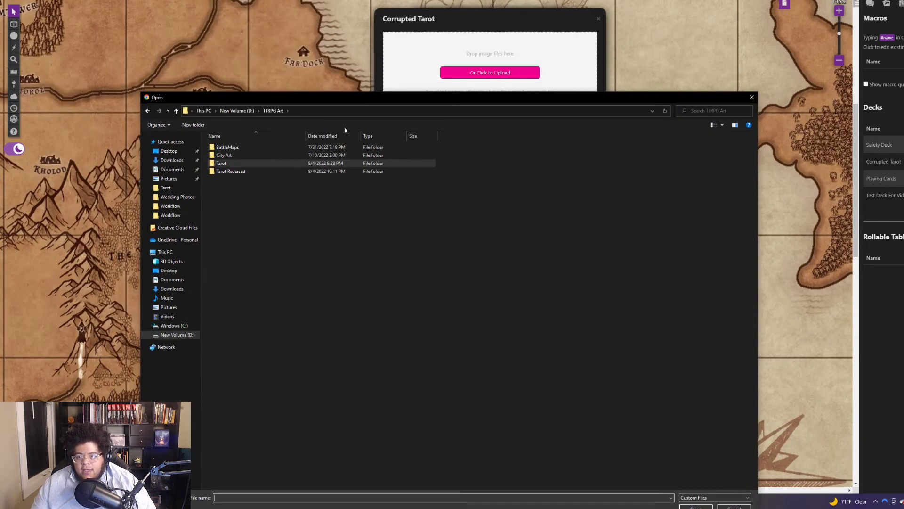
double_click(237, 145)
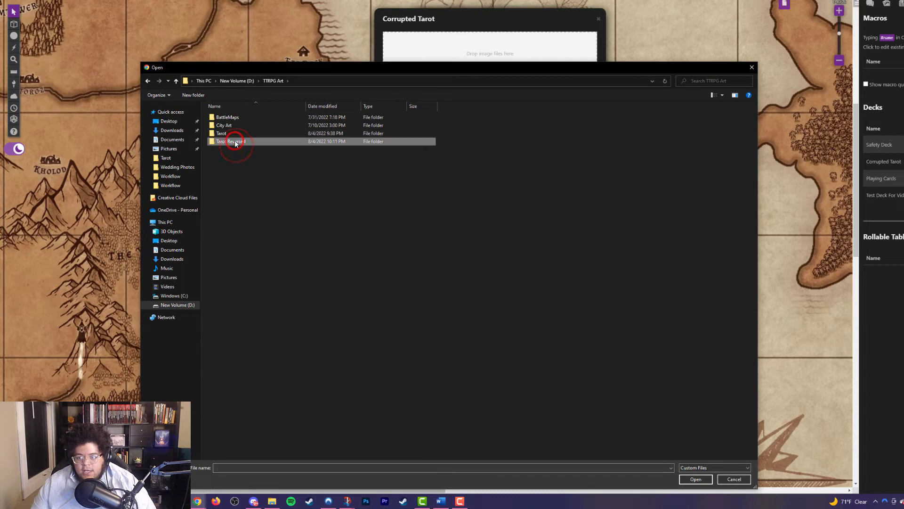
click(262, 143)
double_click(262, 145)
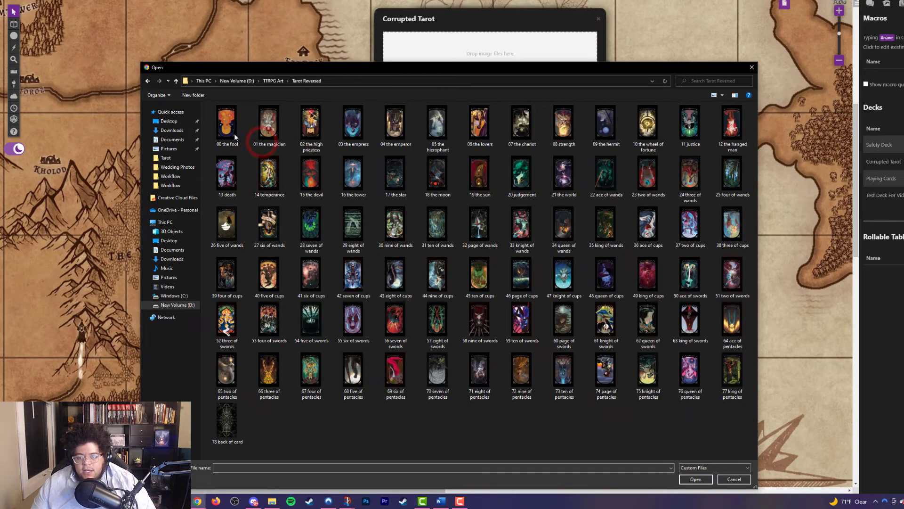
- Select the images from "00 the fool" to "77 king of pentacles" and upload them as new cards
click(227, 119)
shift+click(235, 426)
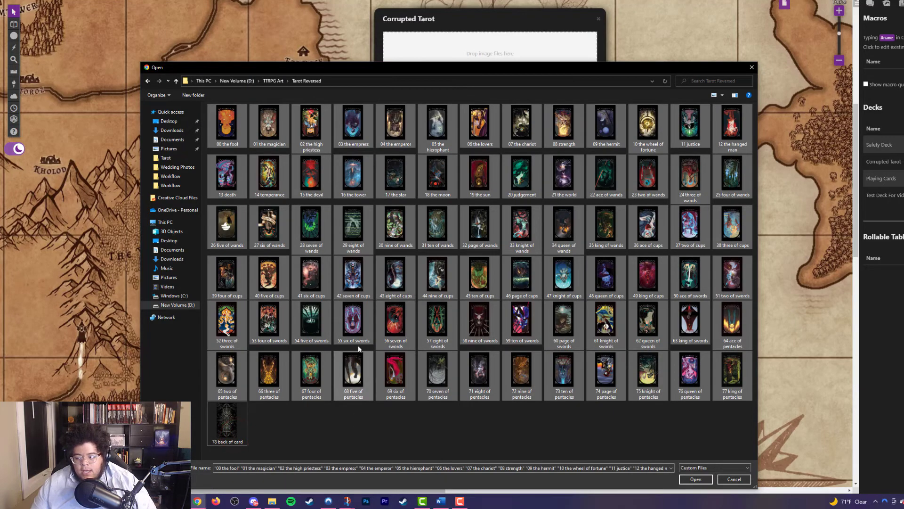
click(696, 479)
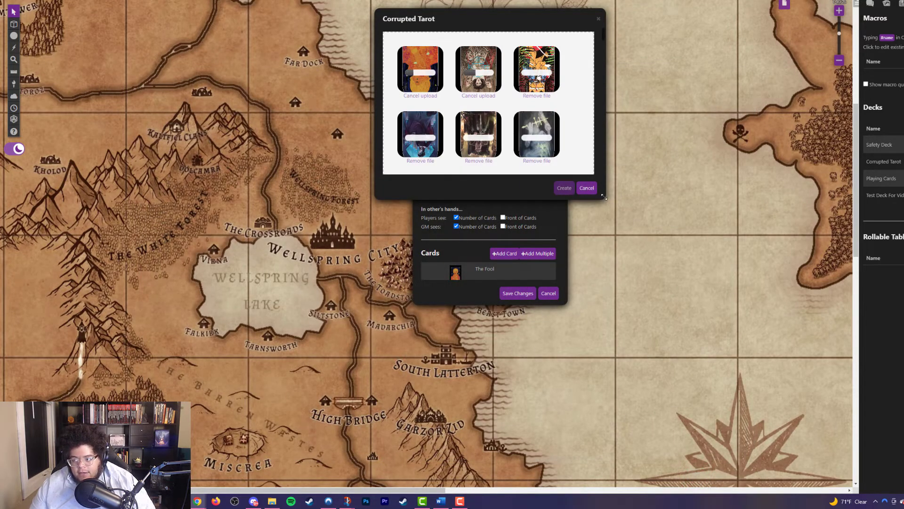
- Enlarge the upload window, check the uploaded images through "77 king of pentacles", and create the cards in the Corrupted Tarot deck
drag(605, 197, 835, 443)
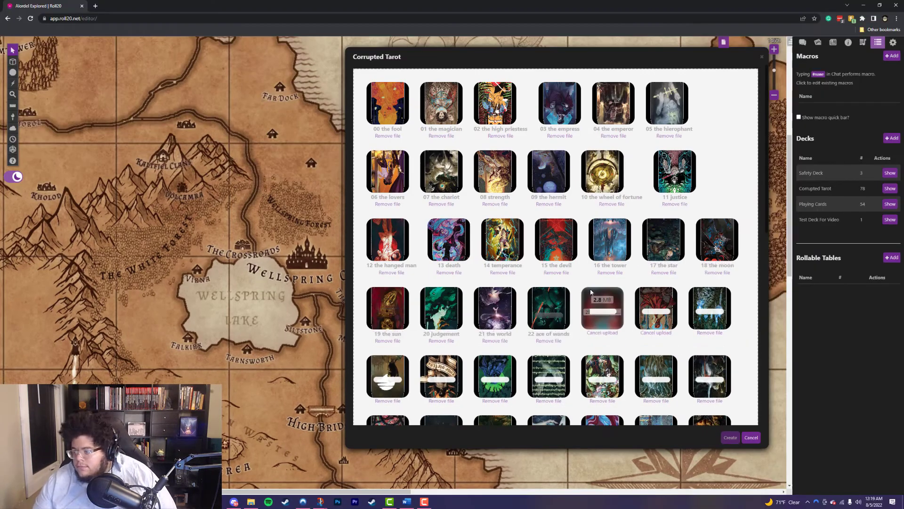
scroll(591, 292, down, 6)
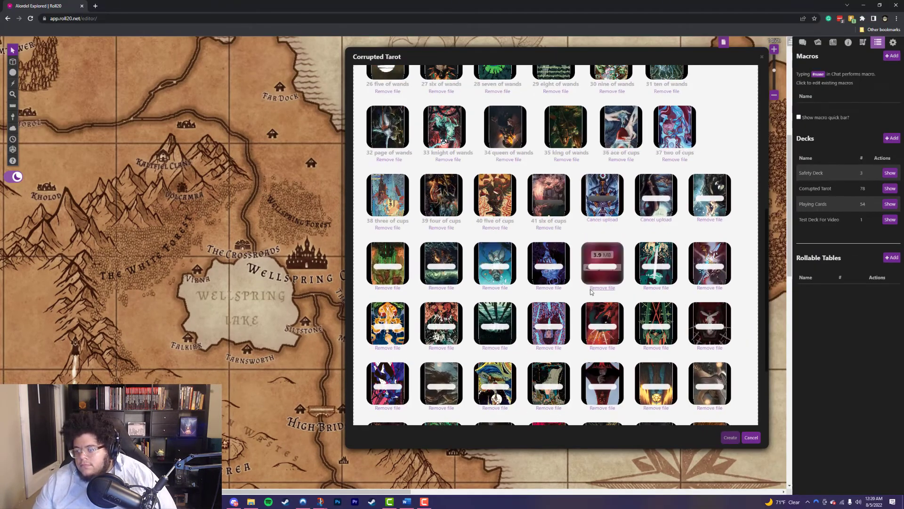
scroll(707, 321, down, 3)
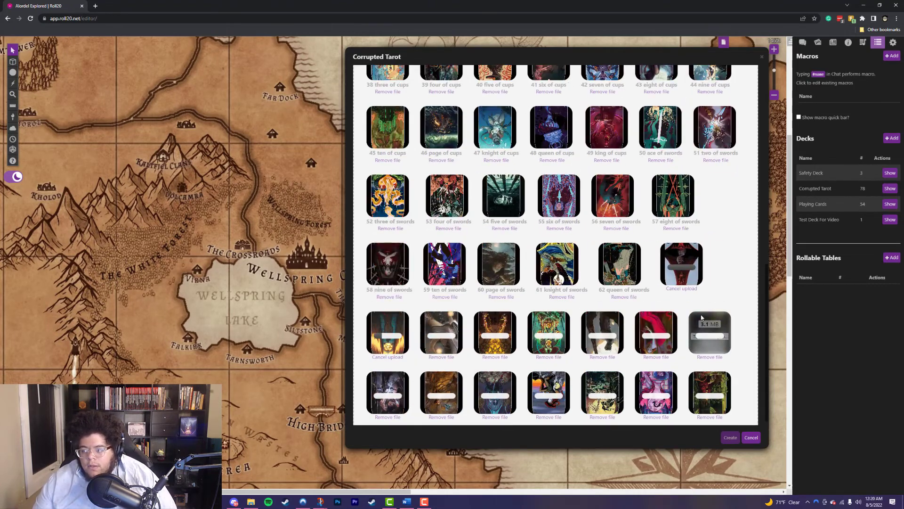
scroll(721, 348, down, 2)
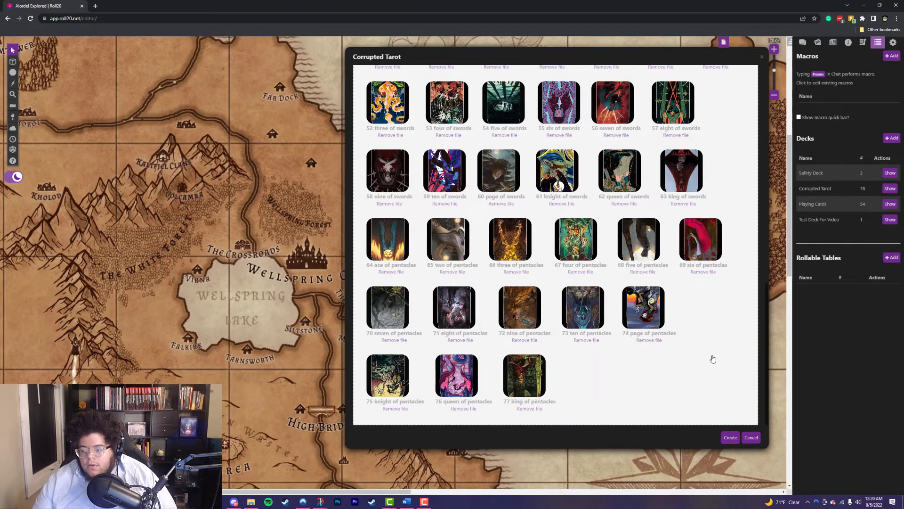
scroll(641, 318, up, 5)
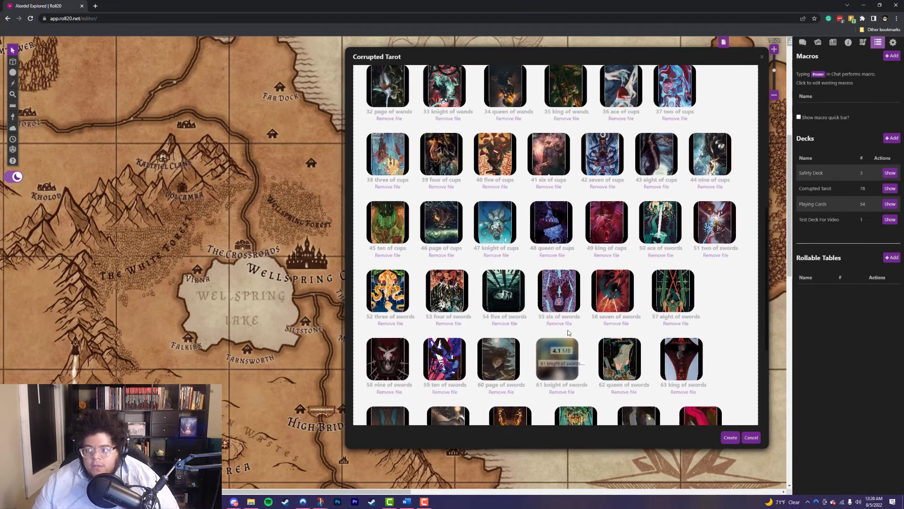
scroll(566, 318, up, 1)
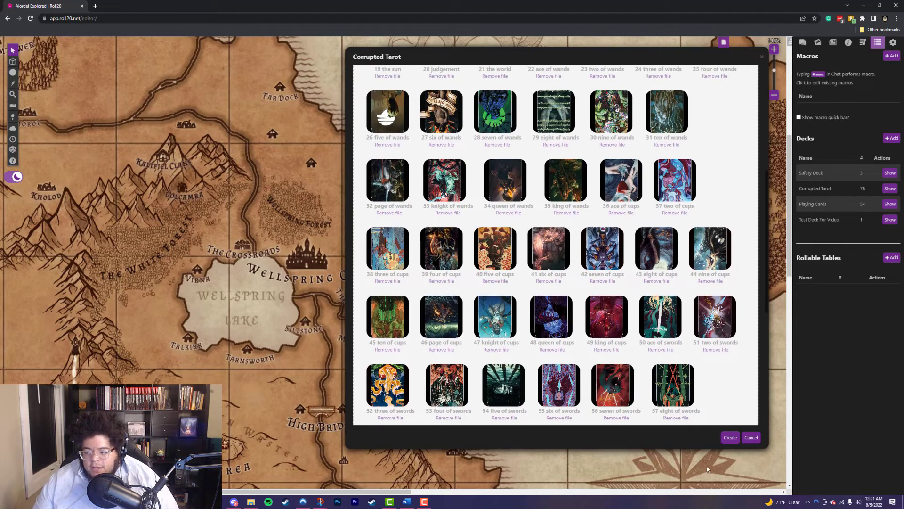
scroll(729, 443, down, 3)
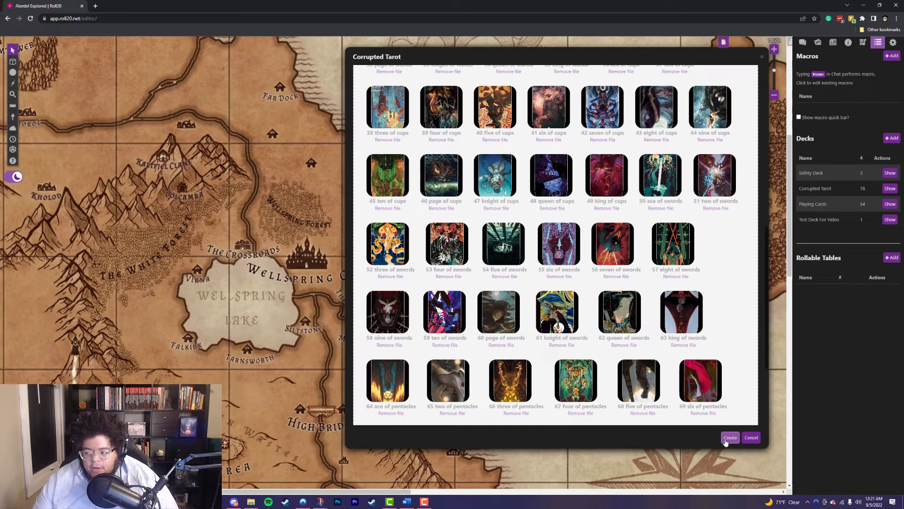
click(727, 438)
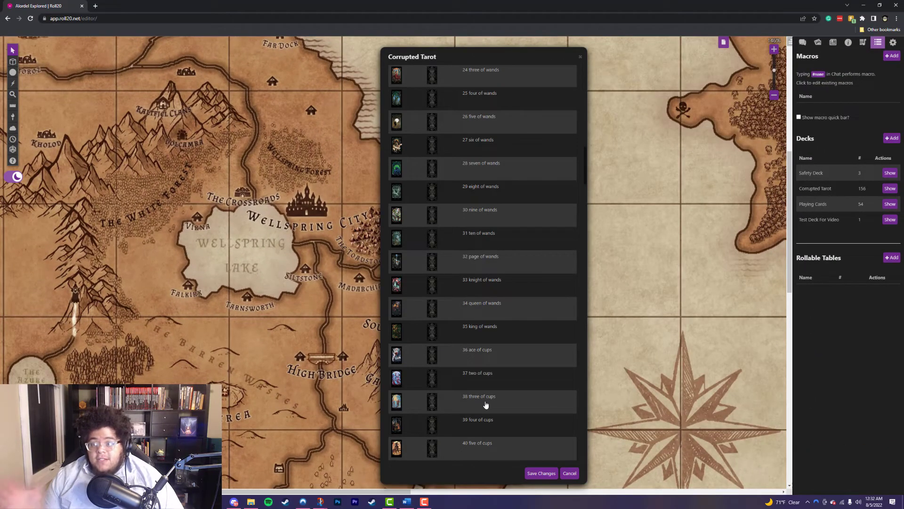
- Review the expanded Corrupted Tarot card list down to the card backing and save the deck changes
scroll(482, 378, down, 15)
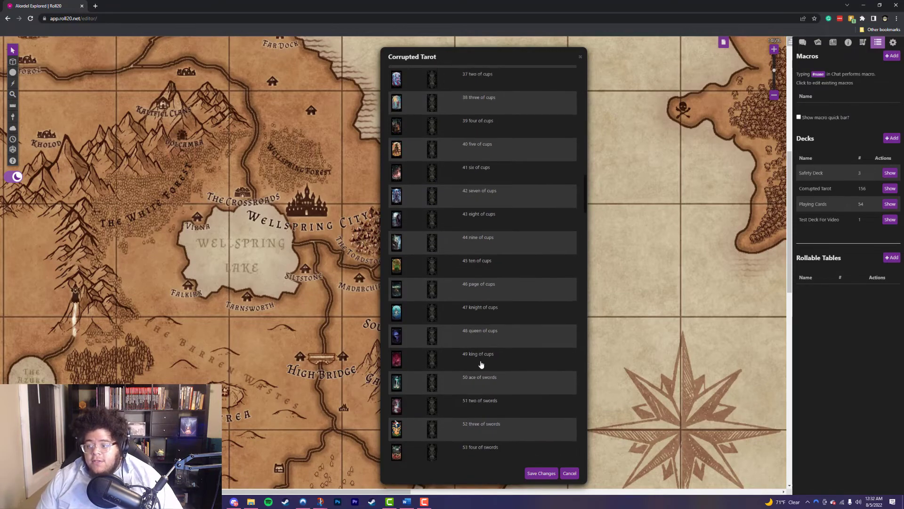
scroll(463, 384, up, 11)
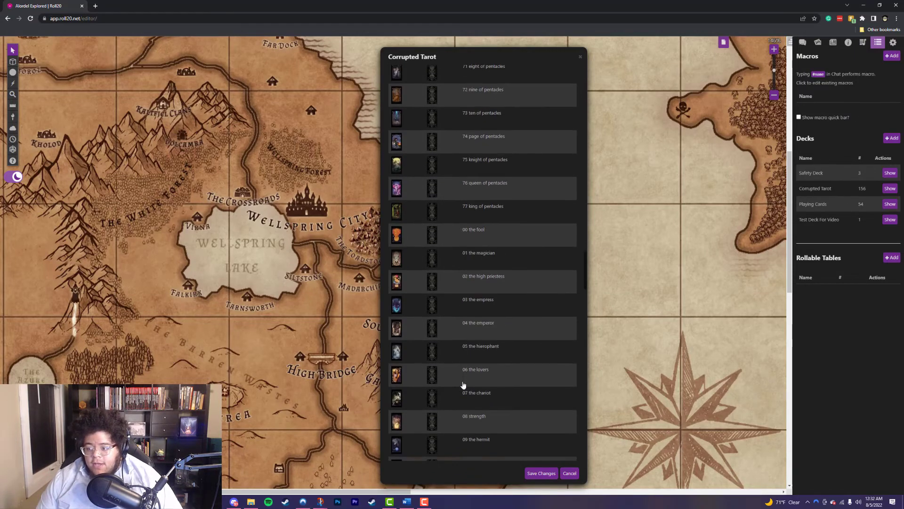
scroll(463, 385, down, 16)
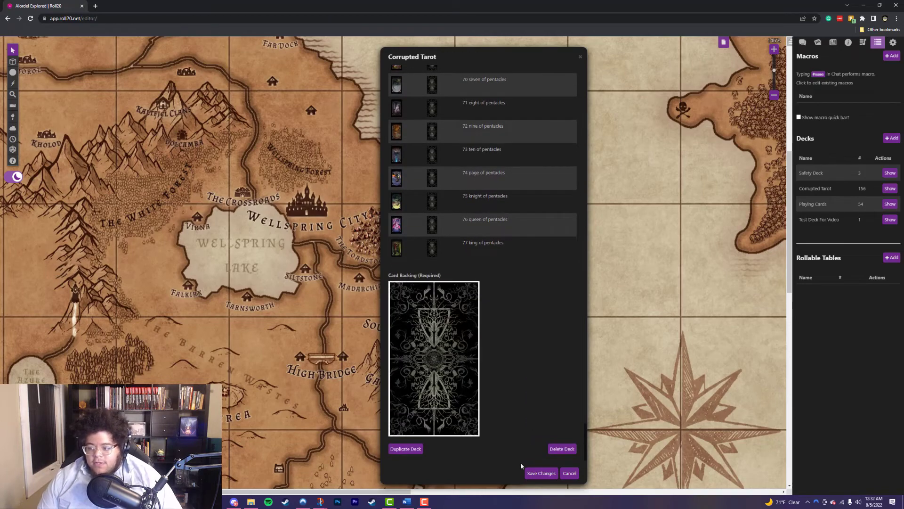
click(541, 473)
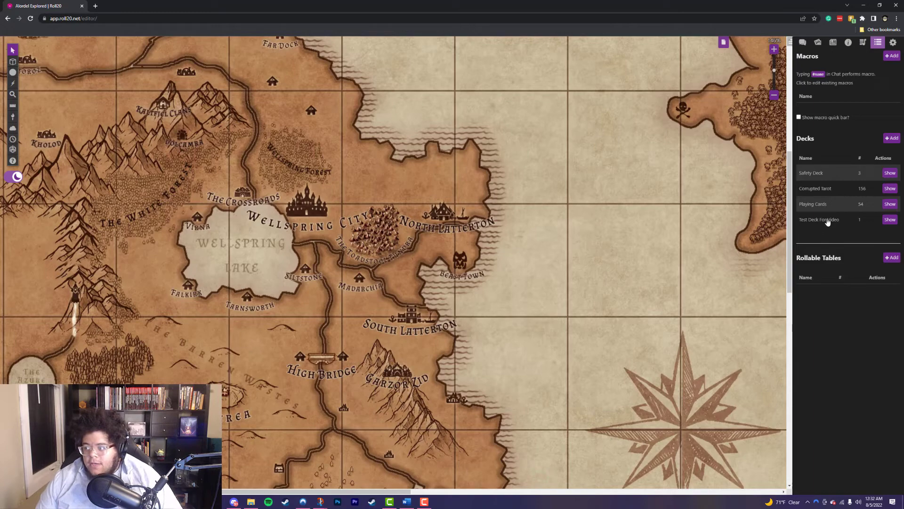
- Show the Corrupted Tarot deck on the tabletop and shuffle it
drag(803, 195, 790, 195)
click(891, 188)
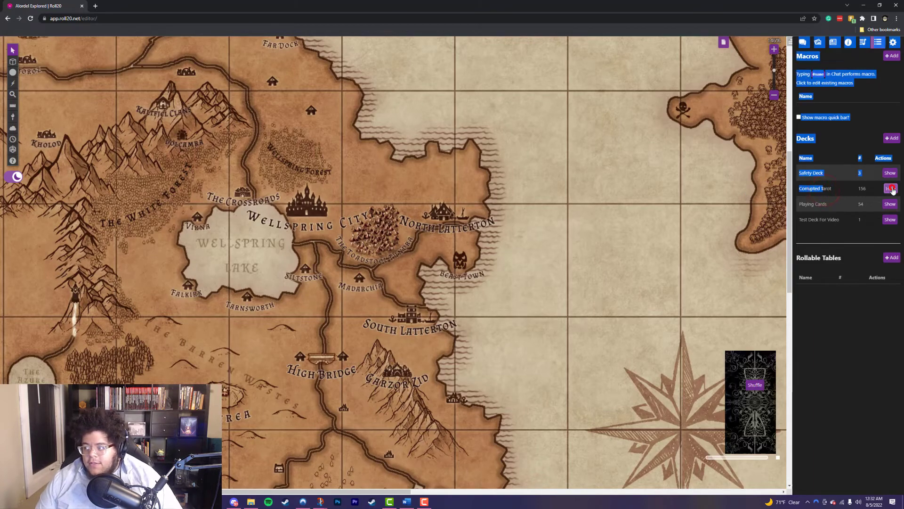
mouse_move(752, 398)
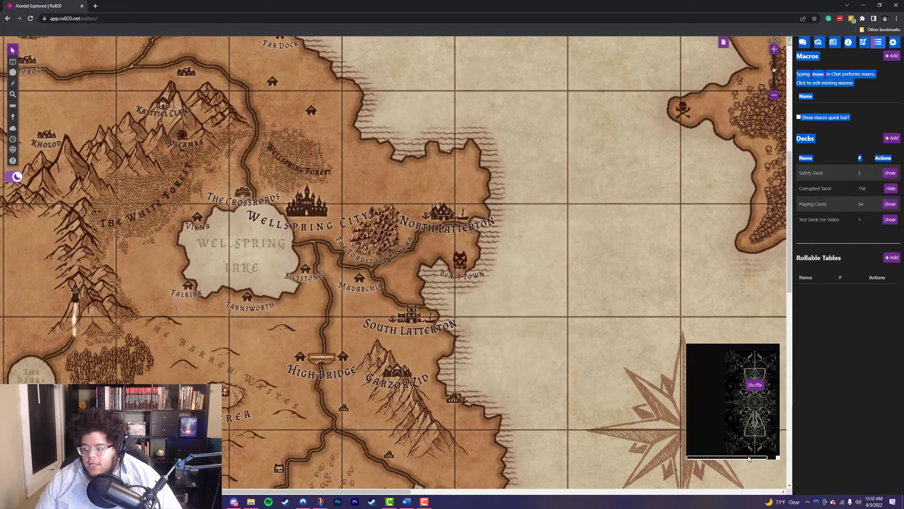
click(747, 385)
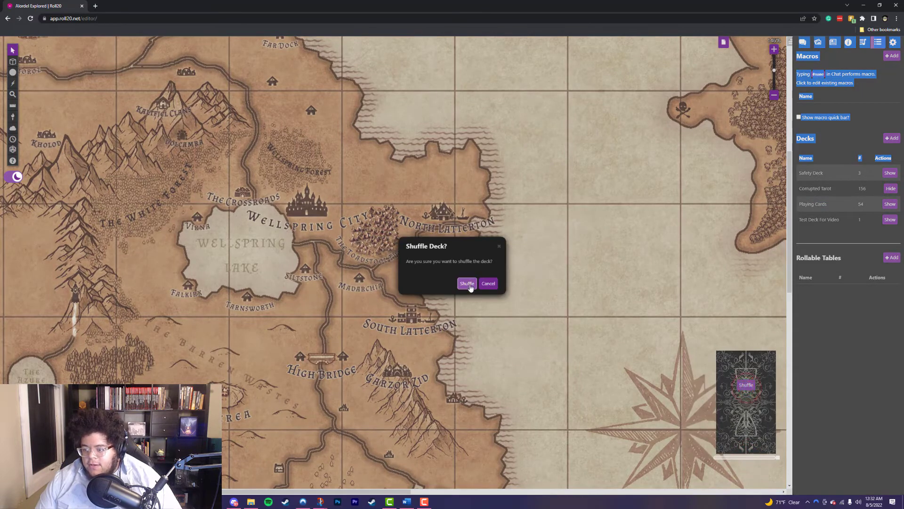
click(467, 283)
- Deal three Corrupted Tarot cards face down onto the map and arrange them side by side in a row
drag(755, 403, 230, 263)
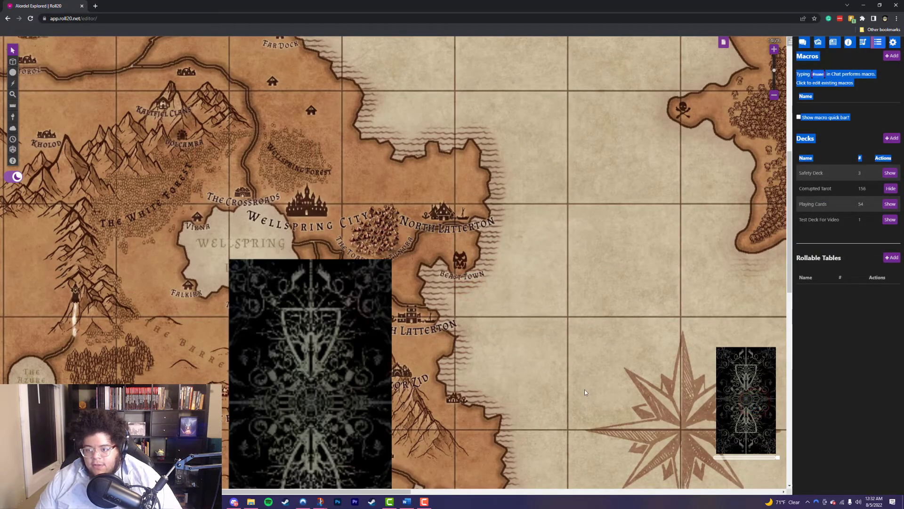
drag(289, 350, 177, 242)
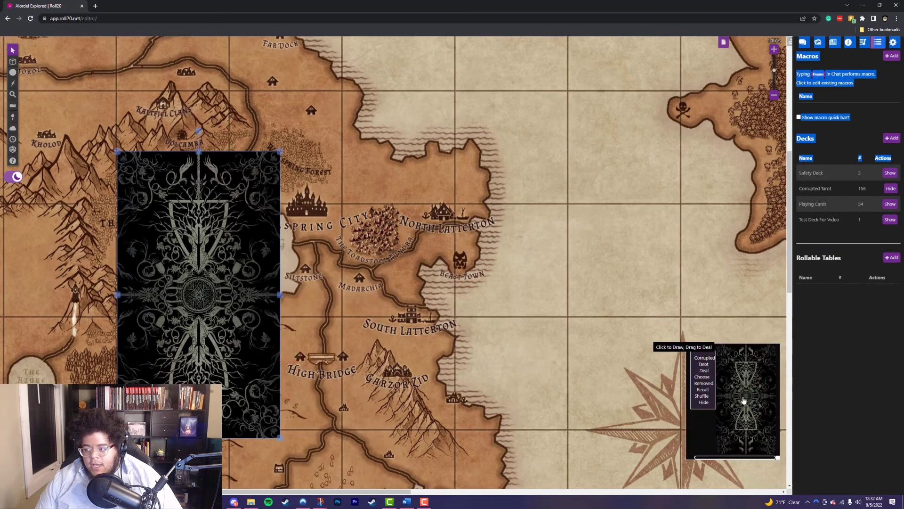
drag(746, 400, 464, 382)
drag(437, 348, 358, 213)
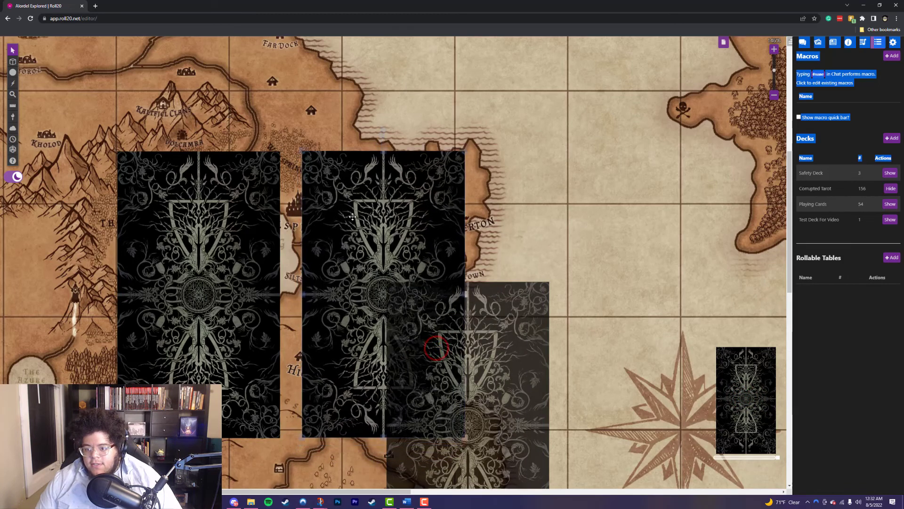
drag(742, 392, 556, 249)
- Flip the three dealt tarot cards face up one by one and deselect them
right_click(387, 207)
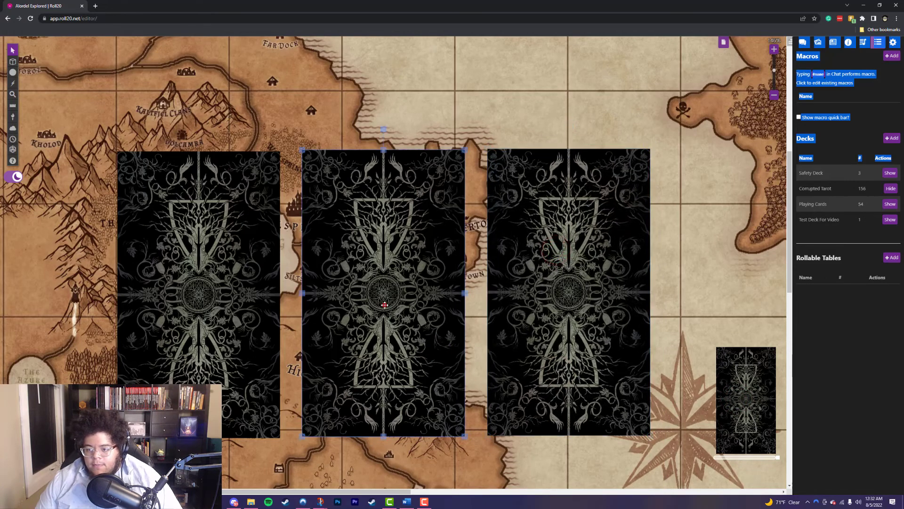
click(220, 236)
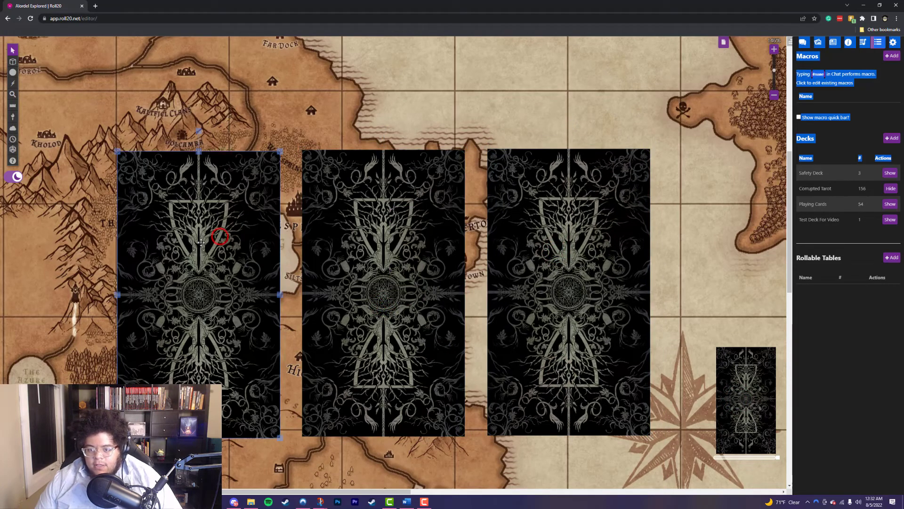
right_click(210, 280)
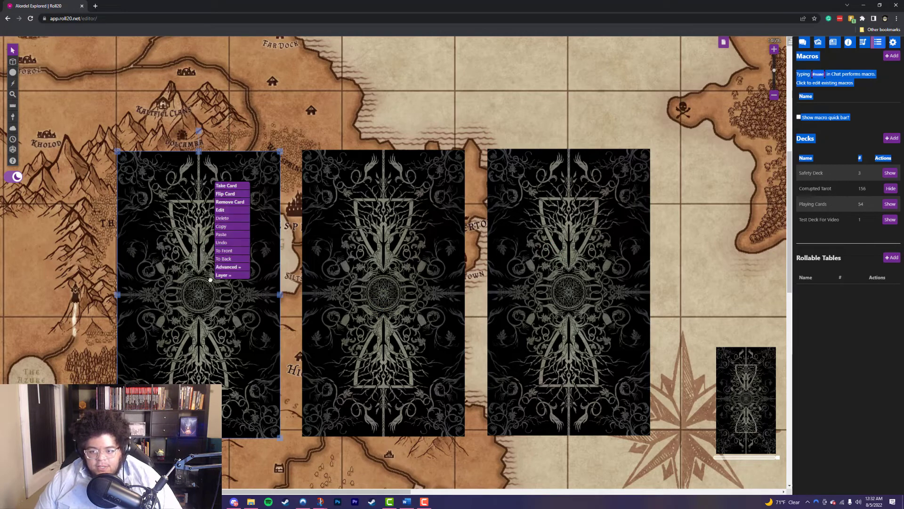
click(226, 193)
click(366, 278)
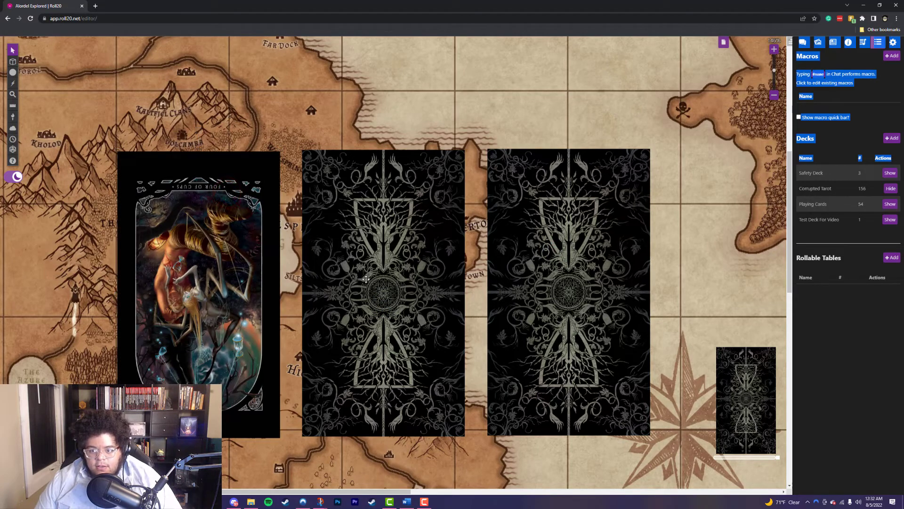
right_click(370, 257)
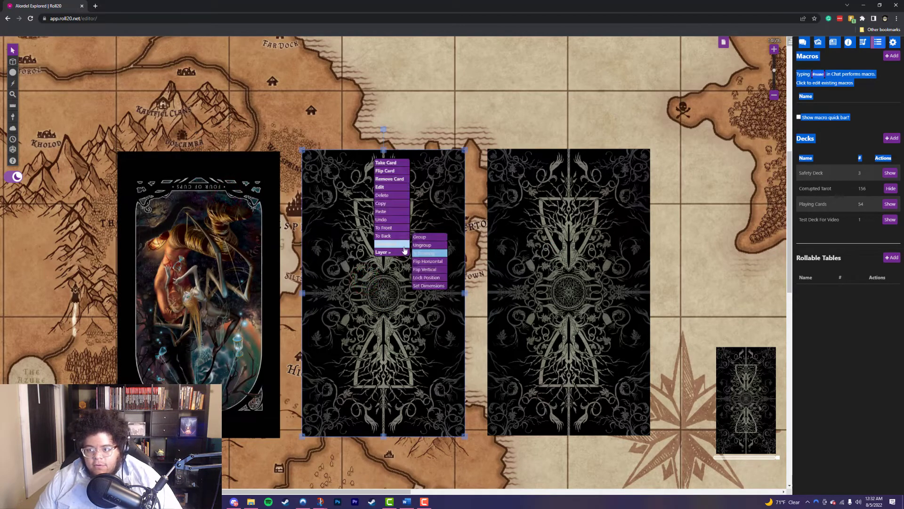
click(388, 172)
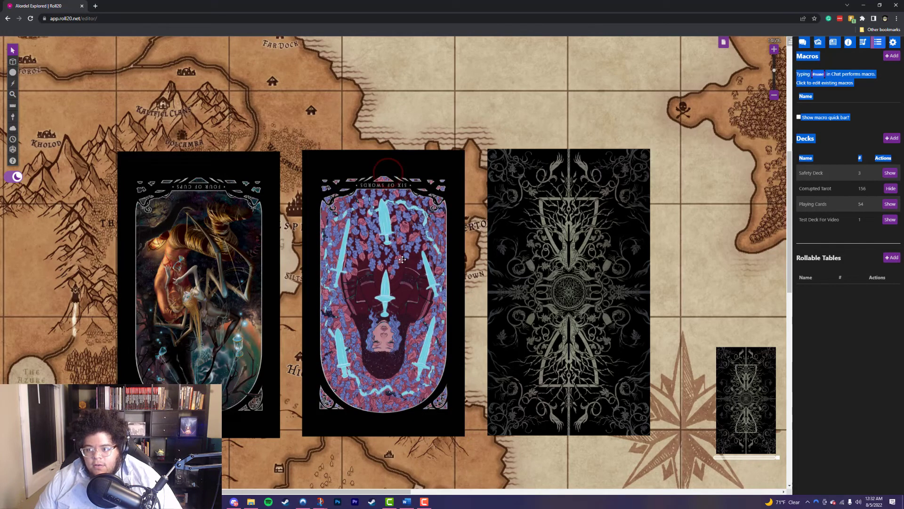
click(521, 219)
right_click(560, 230)
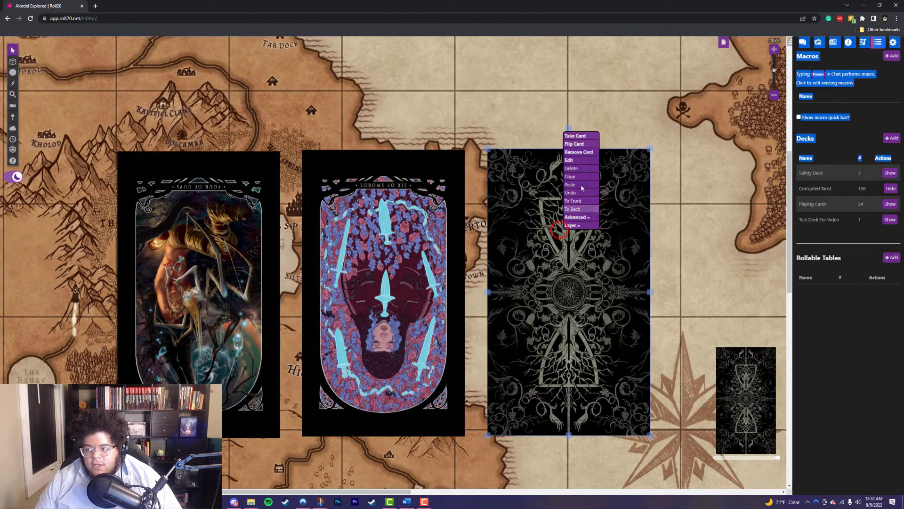
click(577, 146)
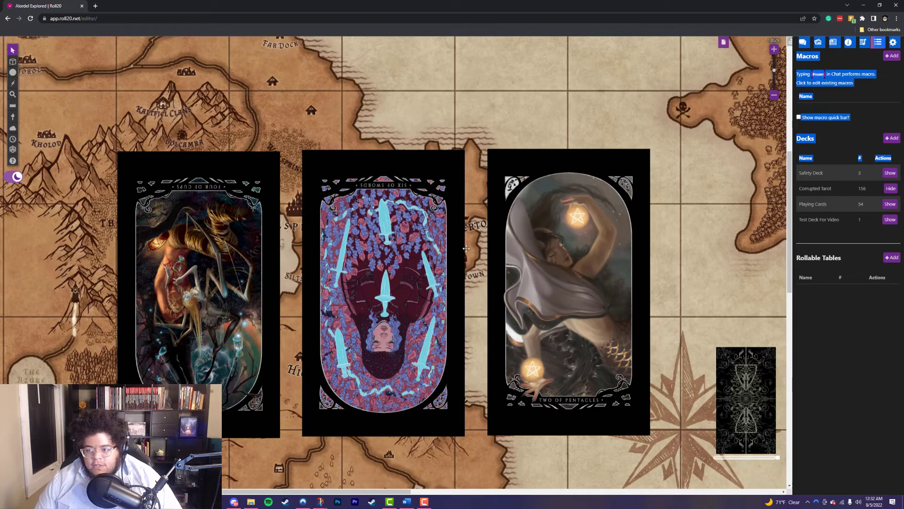
click(699, 302)
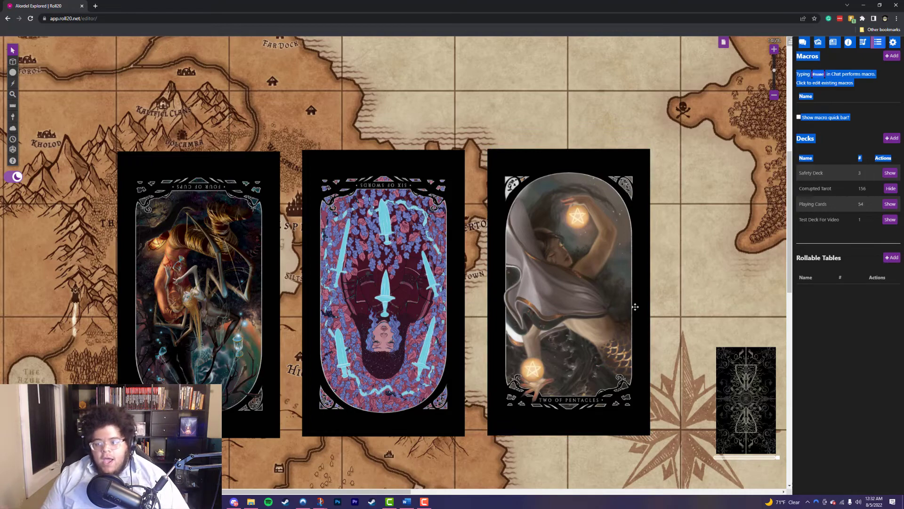
scroll(635, 290, down, 2)
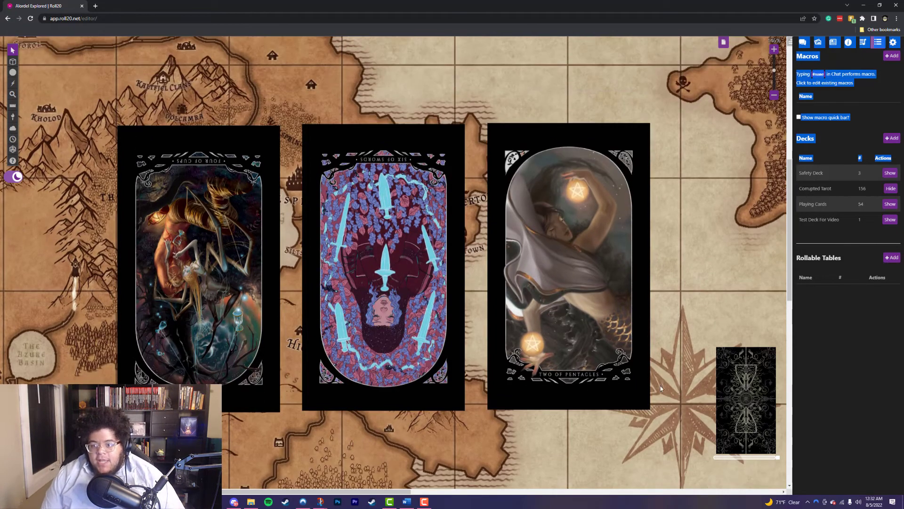